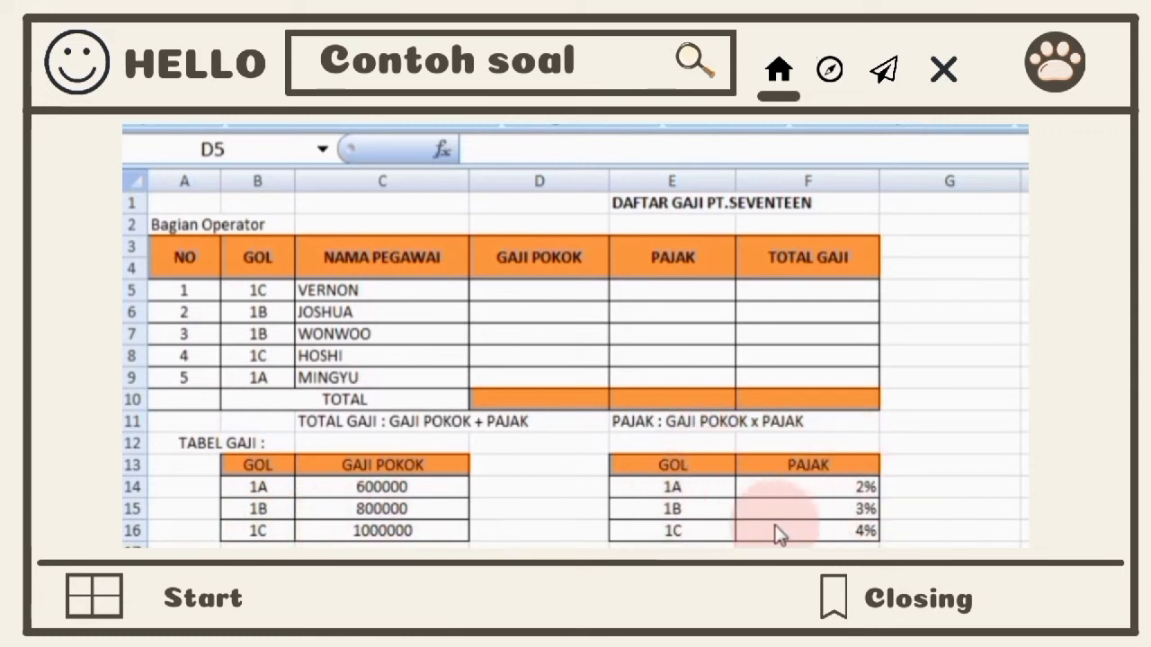
# Step: Start an IF formula in D5 that returns 600000 when B5 equals "1A"
pyautogui.click(539, 287)
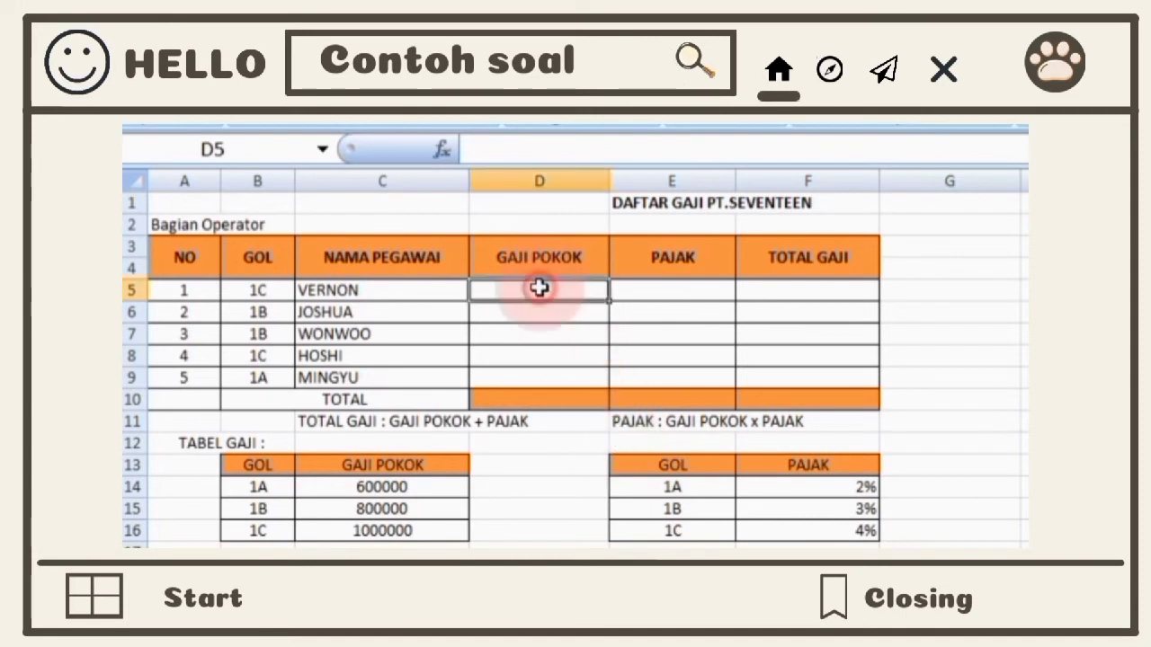
pyautogui.write('=IF')
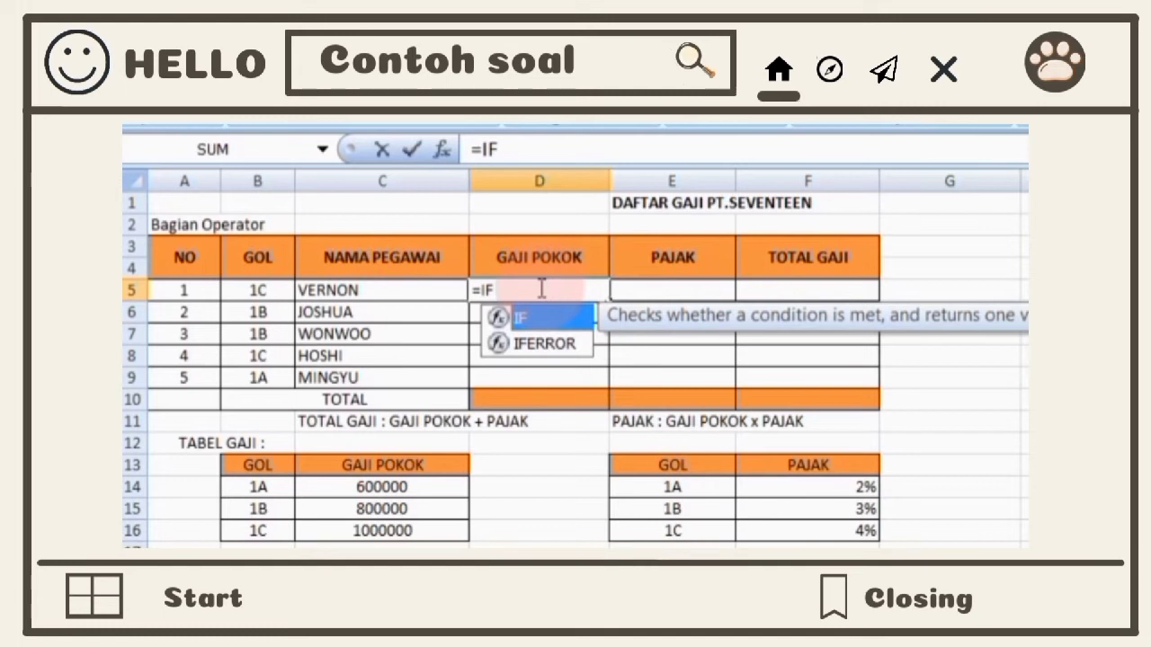
pyautogui.write('(')
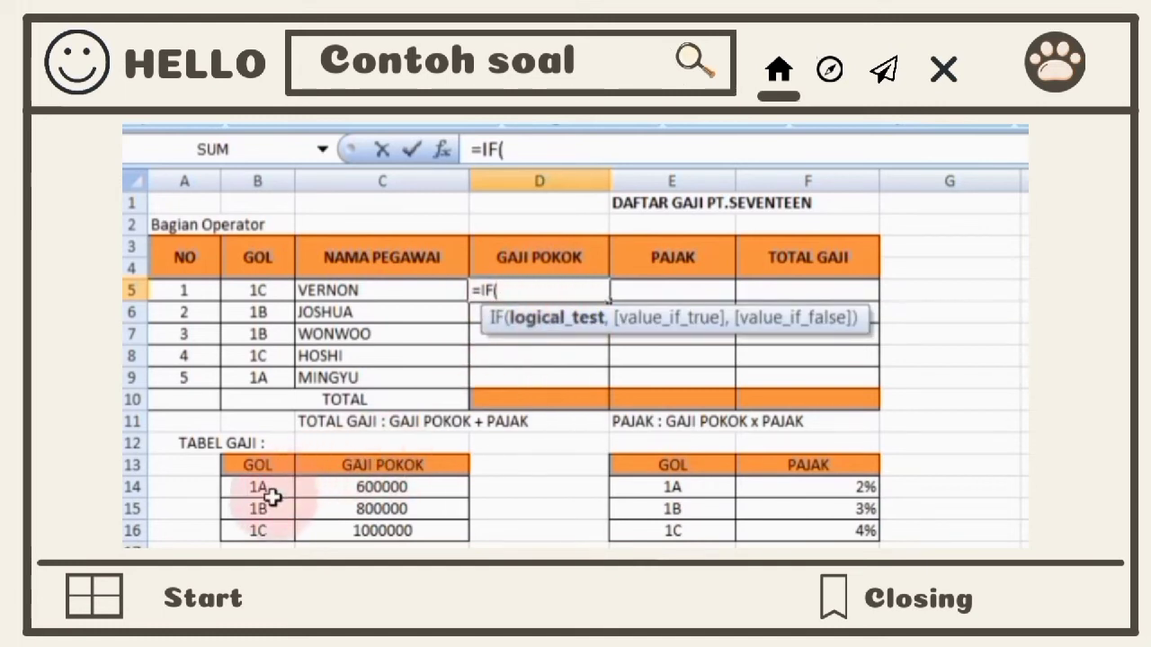
pyautogui.click(260, 291)
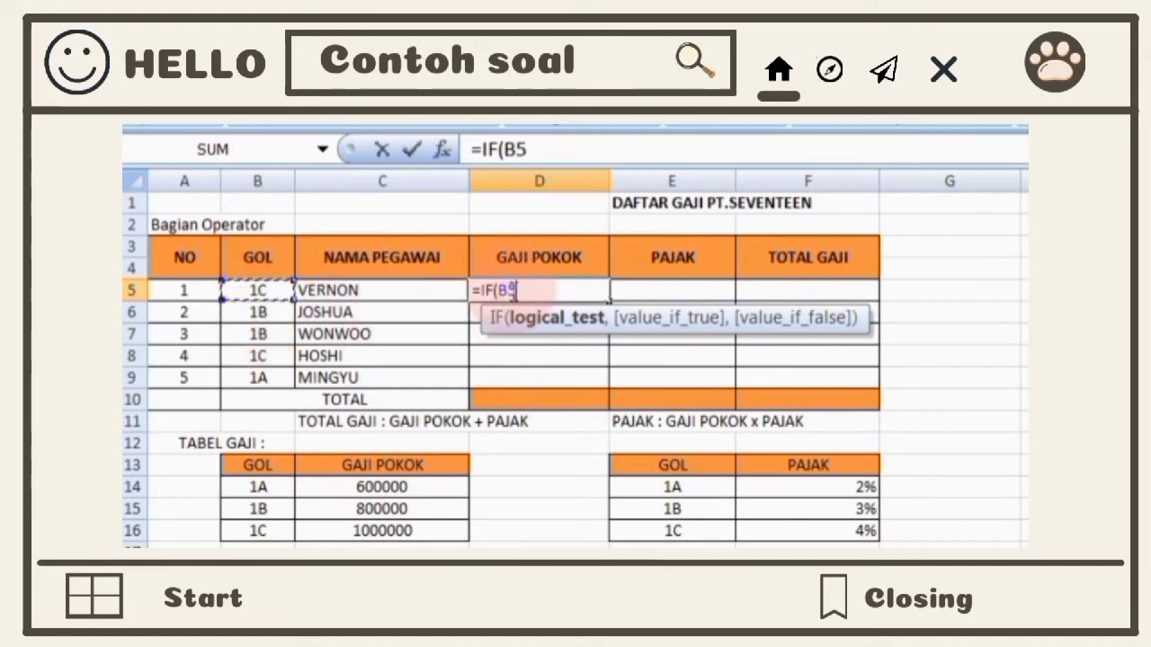
pyautogui.write('=')
pyautogui.write('"1A')
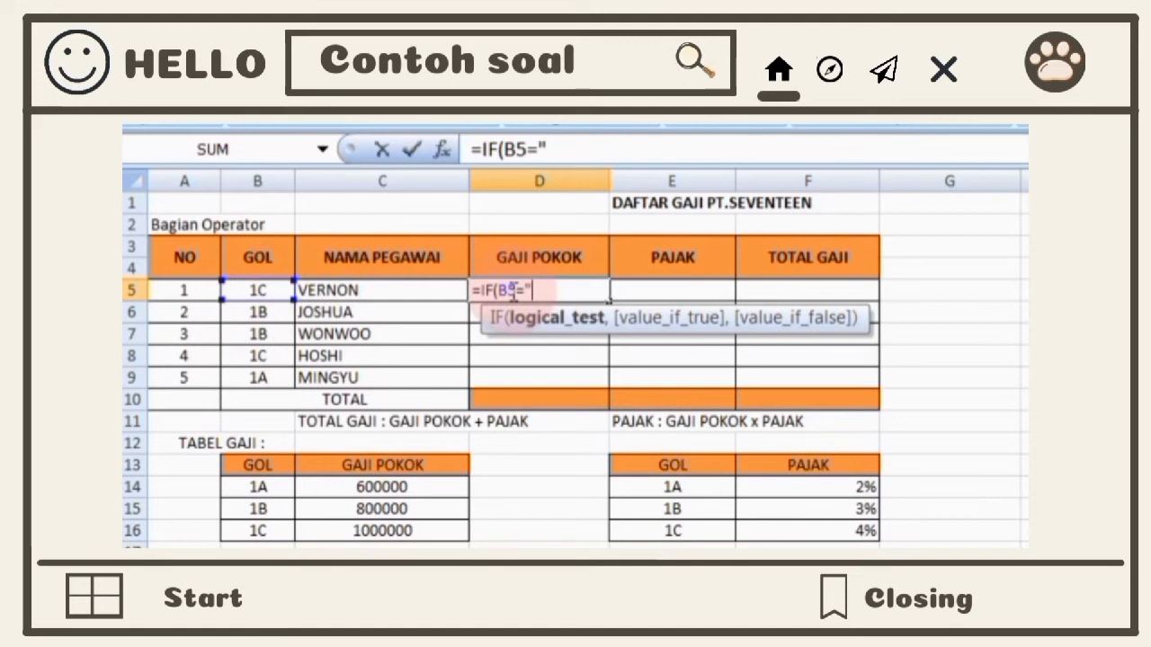
pyautogui.write('",')
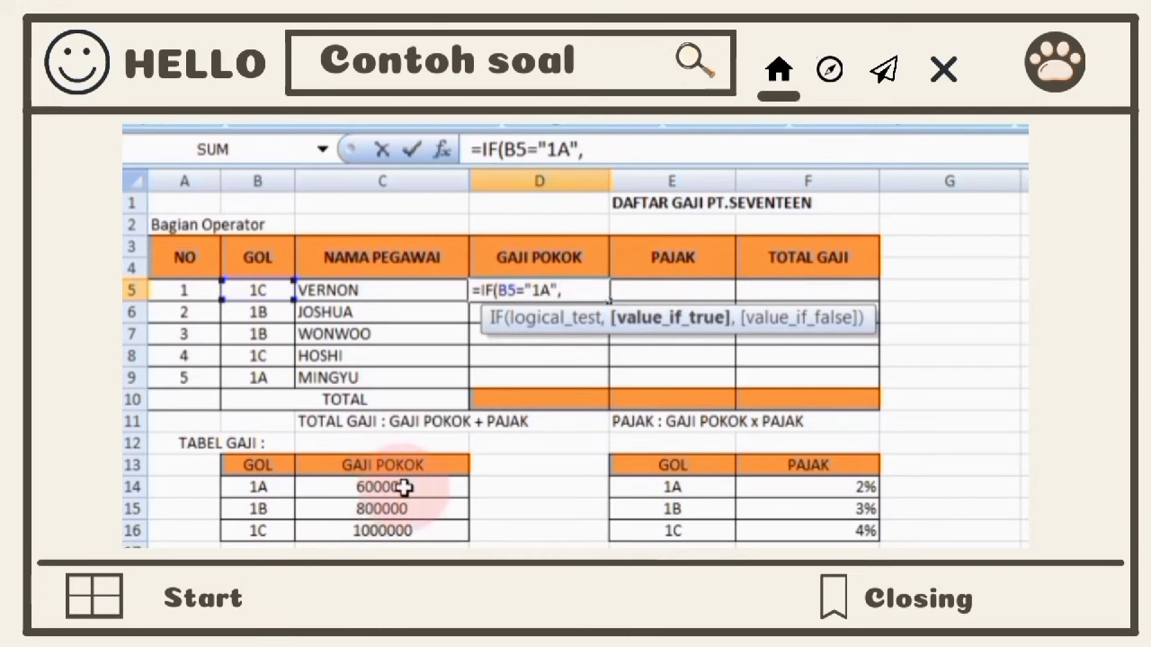
pyautogui.write('600000,')
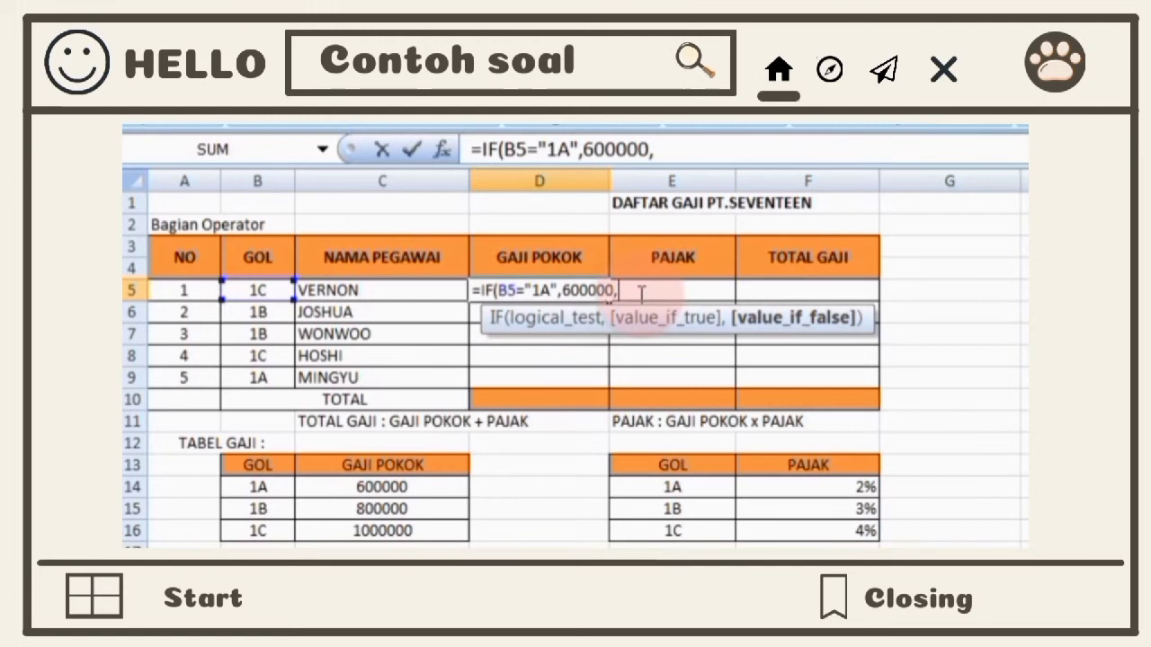
# Step: Nest a second IF in the D5 formula that returns 800000 when B5 equals "1B"
pyautogui.write('IF')
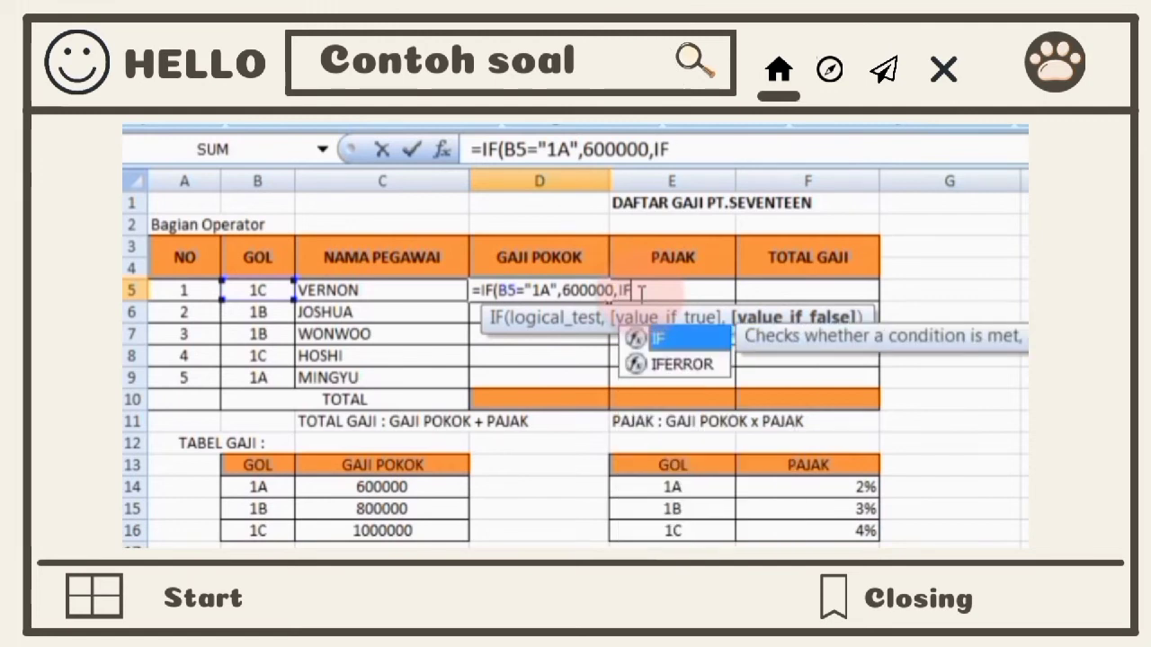
pyautogui.write('(')
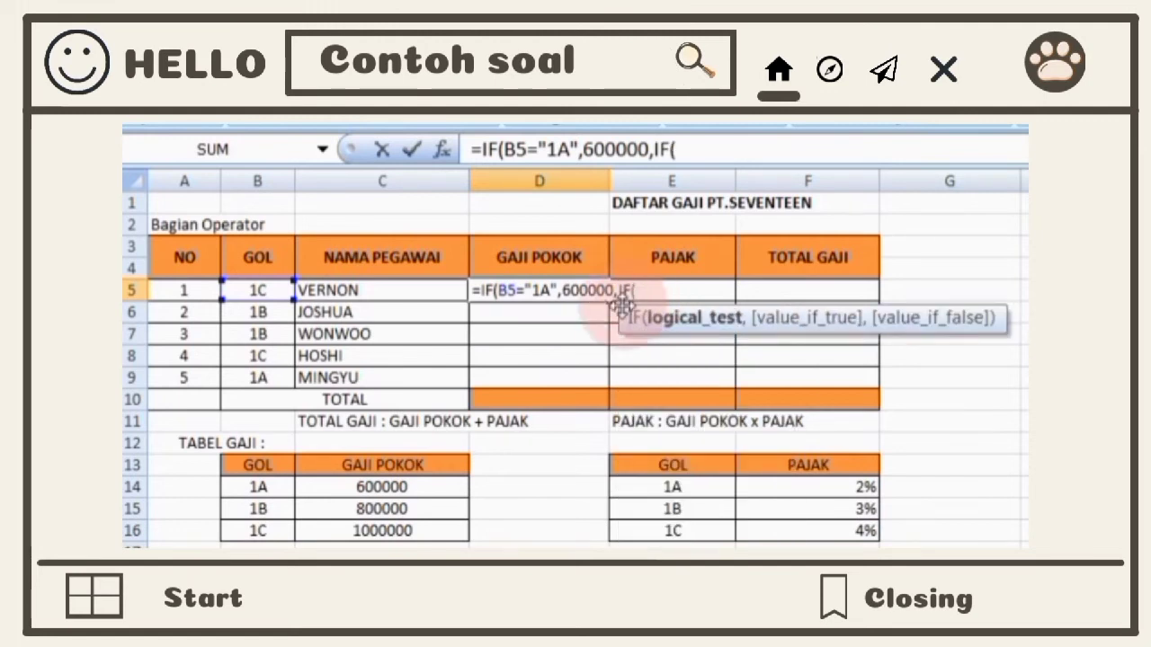
pyautogui.click(267, 292)
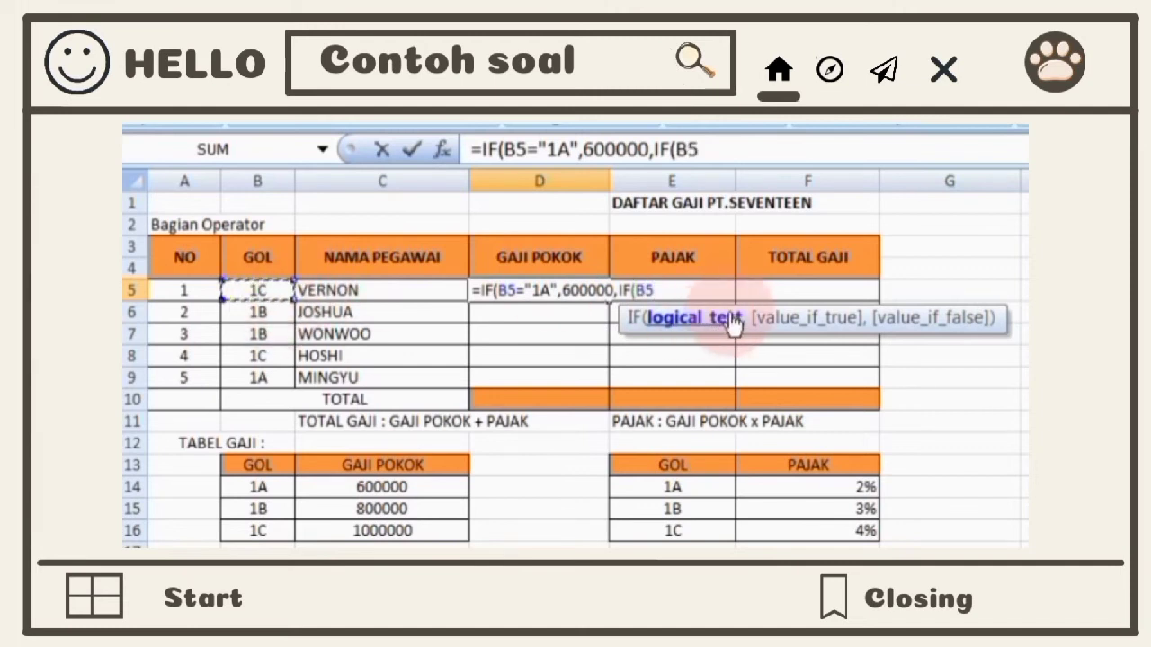
pyautogui.write('=')
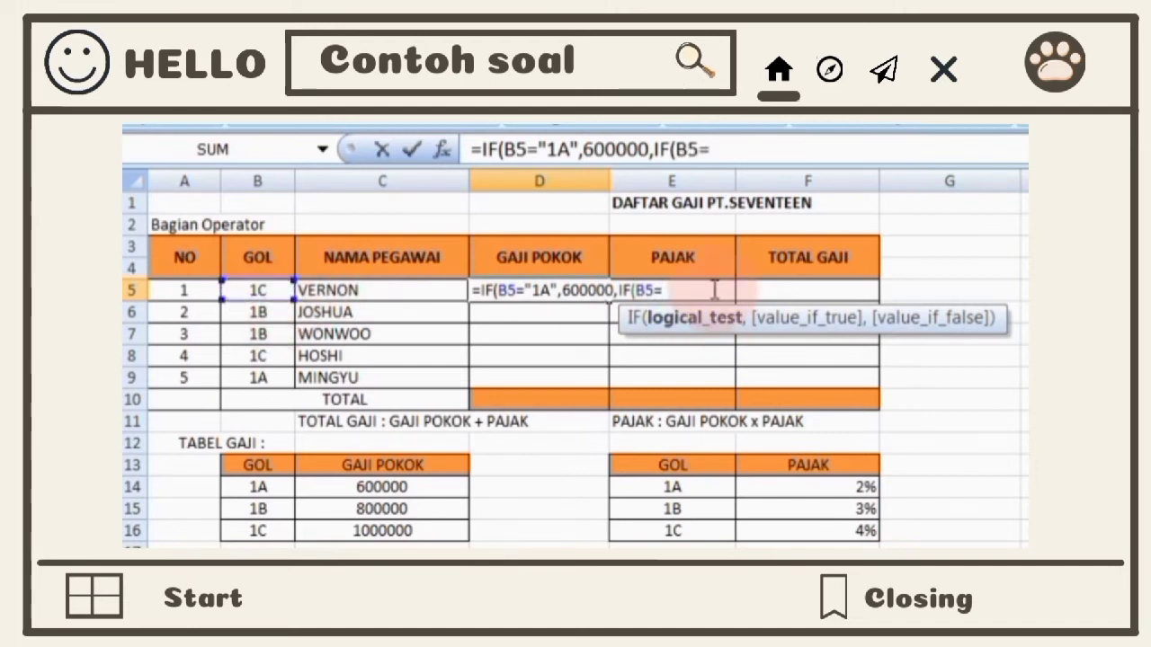
pyautogui.write('"1B"')
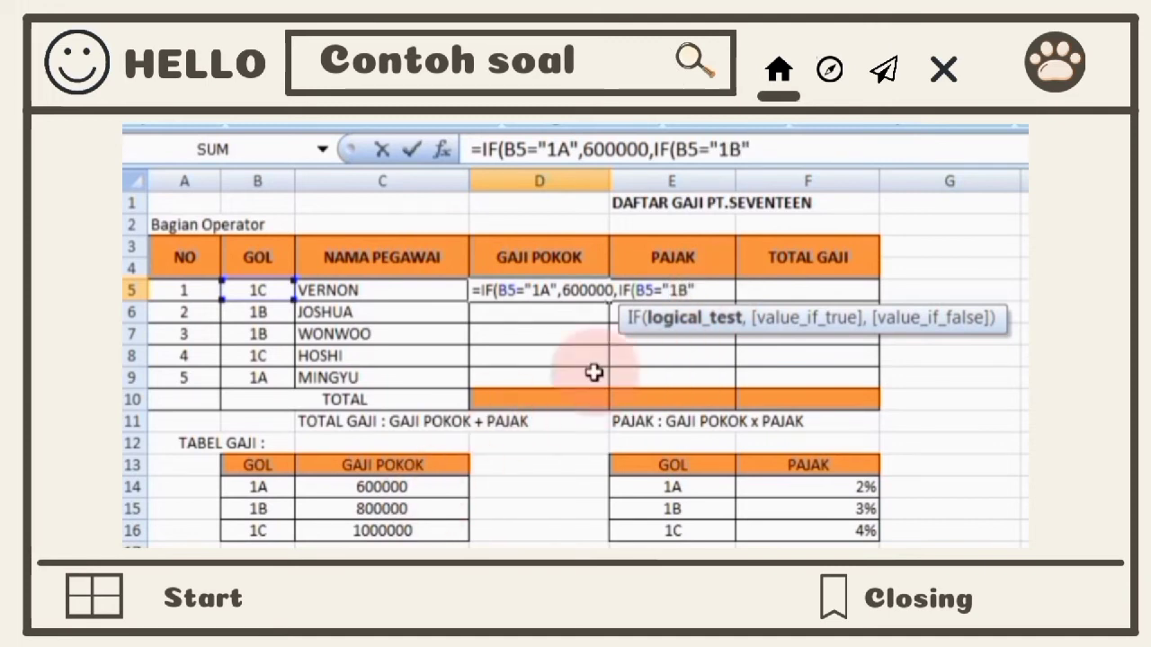
pyautogui.write(',')
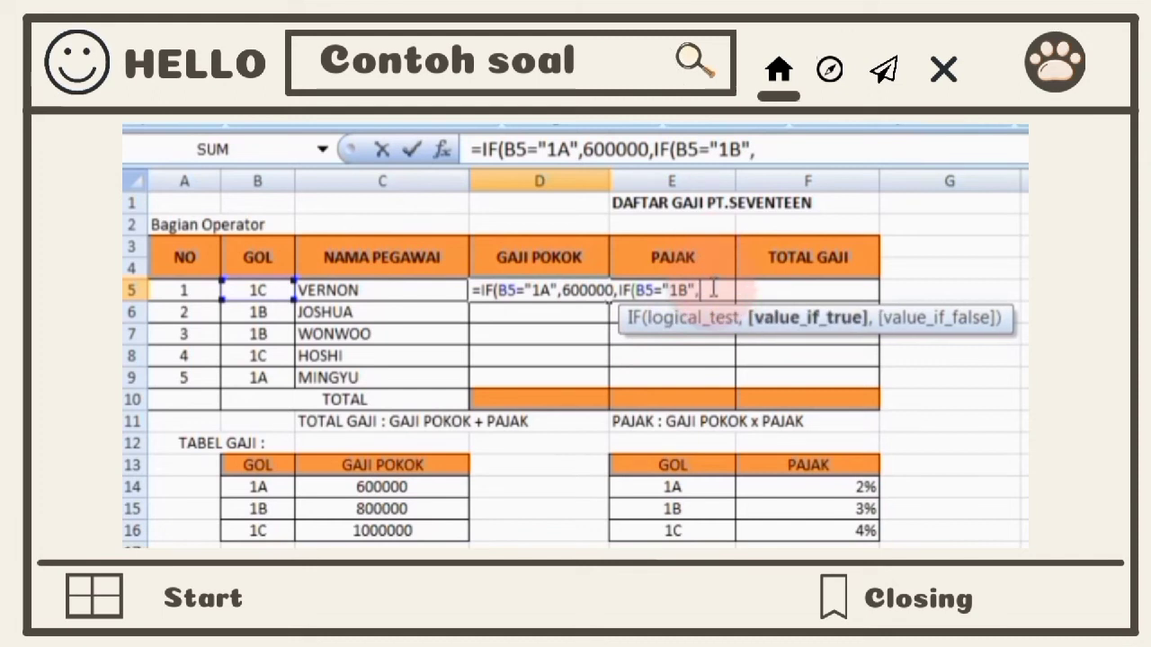
pyautogui.write('800')
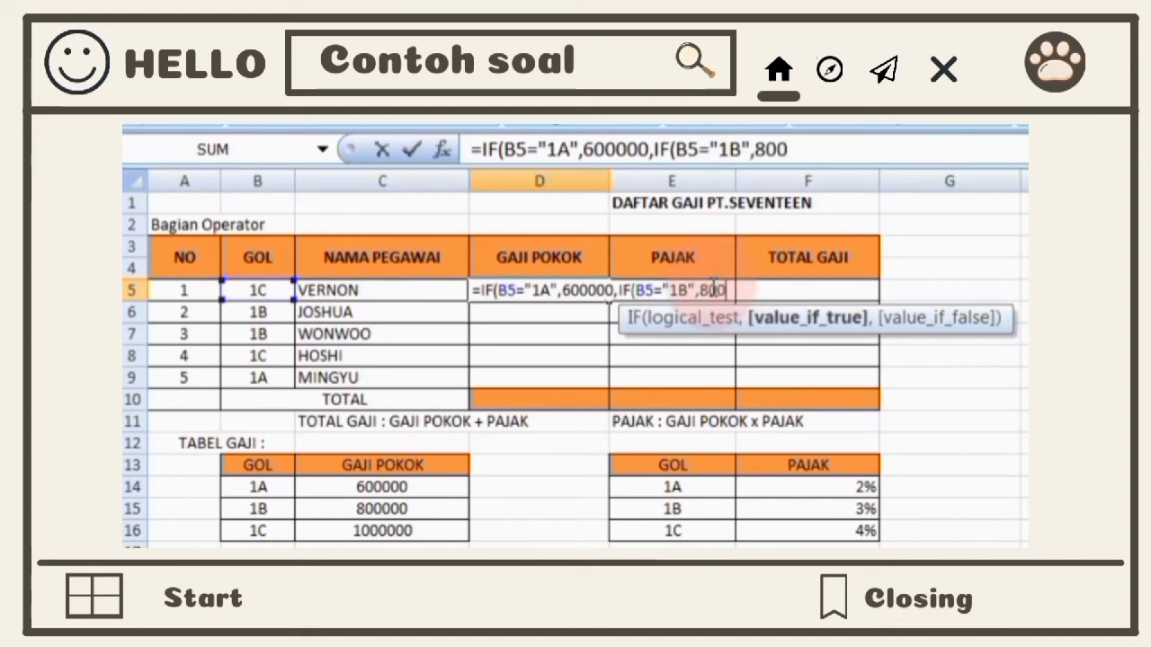
pyautogui.write('000,')
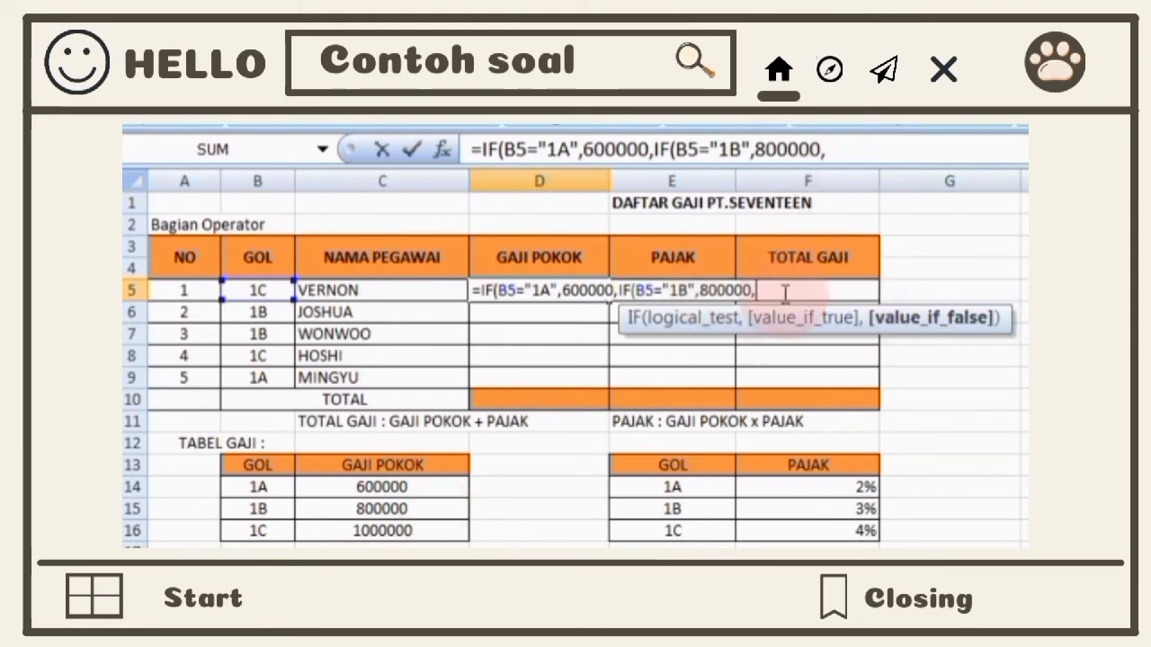
# Step: Complete the D5 formula with 1000000 as the value for all other cases and fill it down to D9
pyautogui.write('1000')
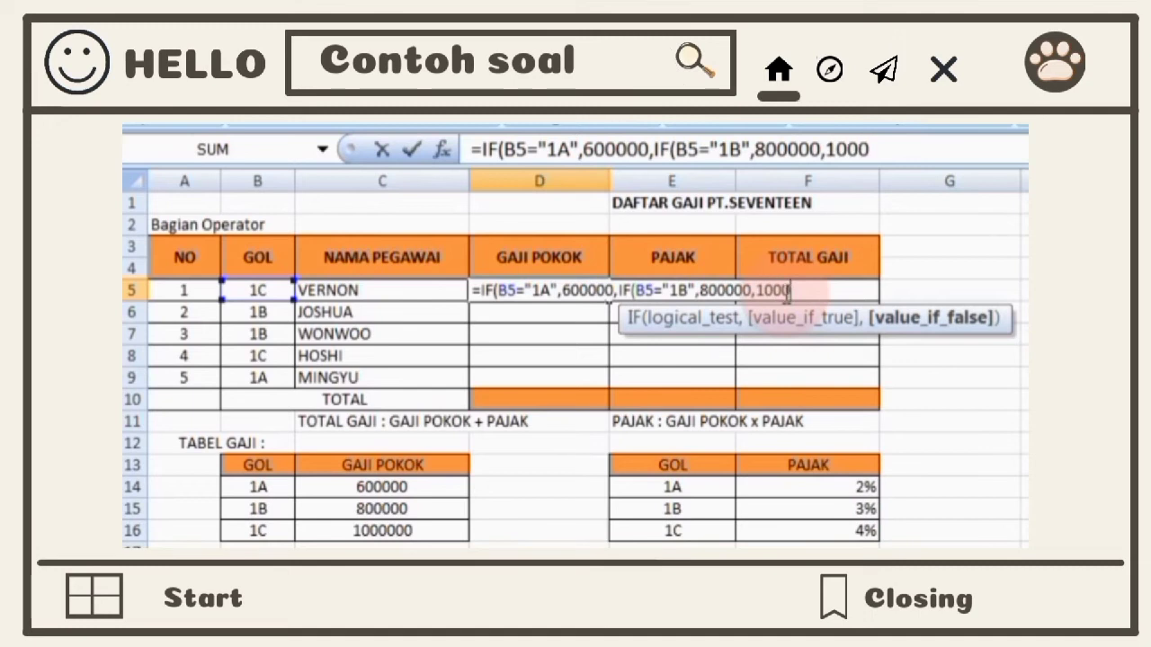
pyautogui.write('000')
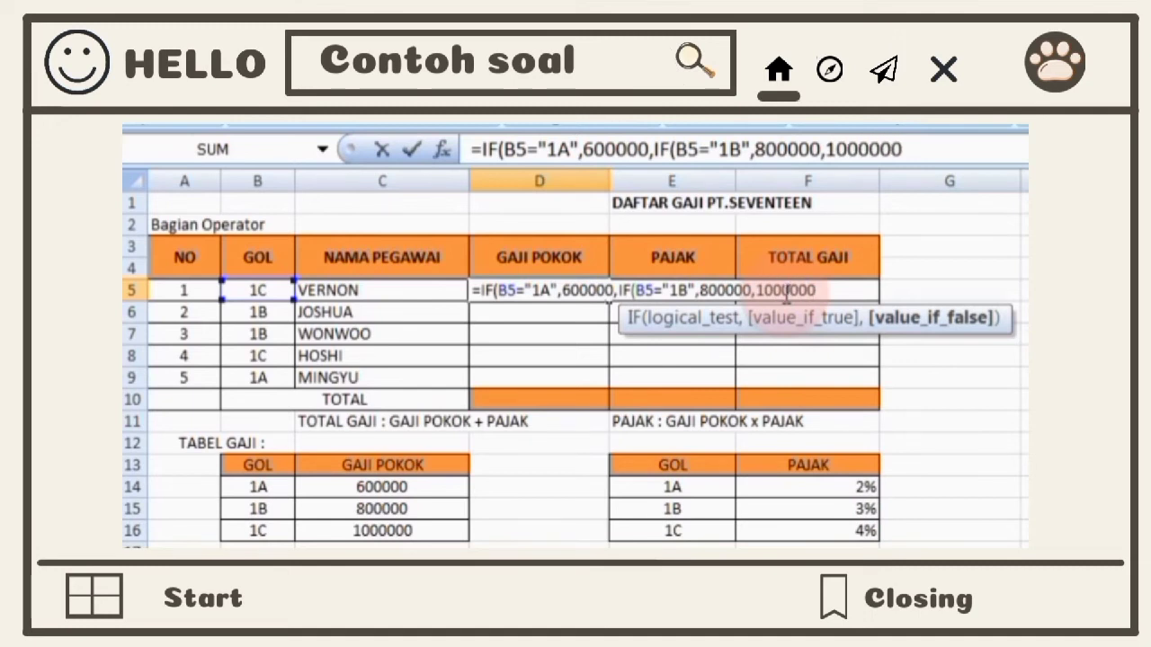
pyautogui.write('))')
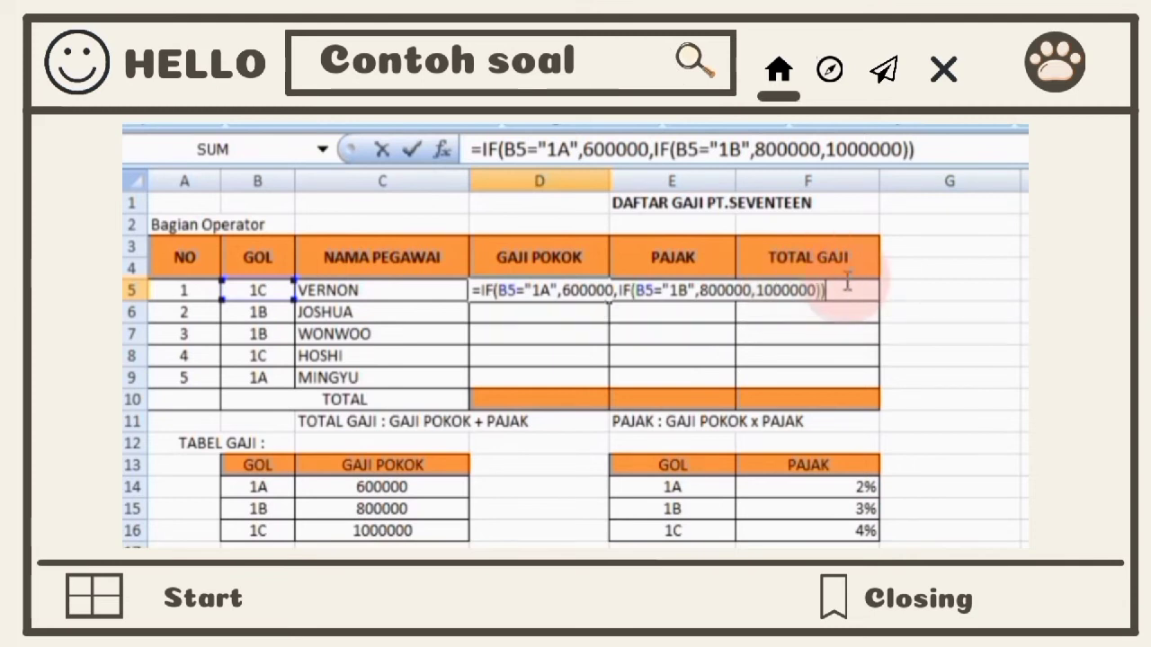
pyautogui.press('Return')
pyautogui.click(555, 291)
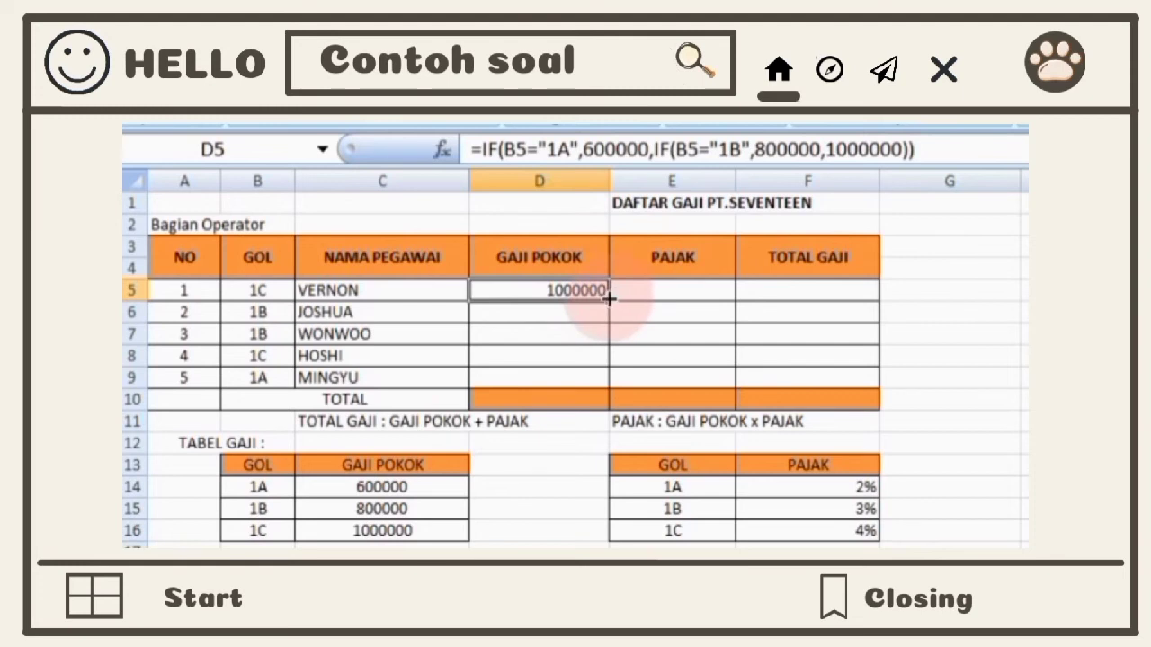
pyautogui.moveTo(608, 297); pyautogui.dragTo(608, 381)
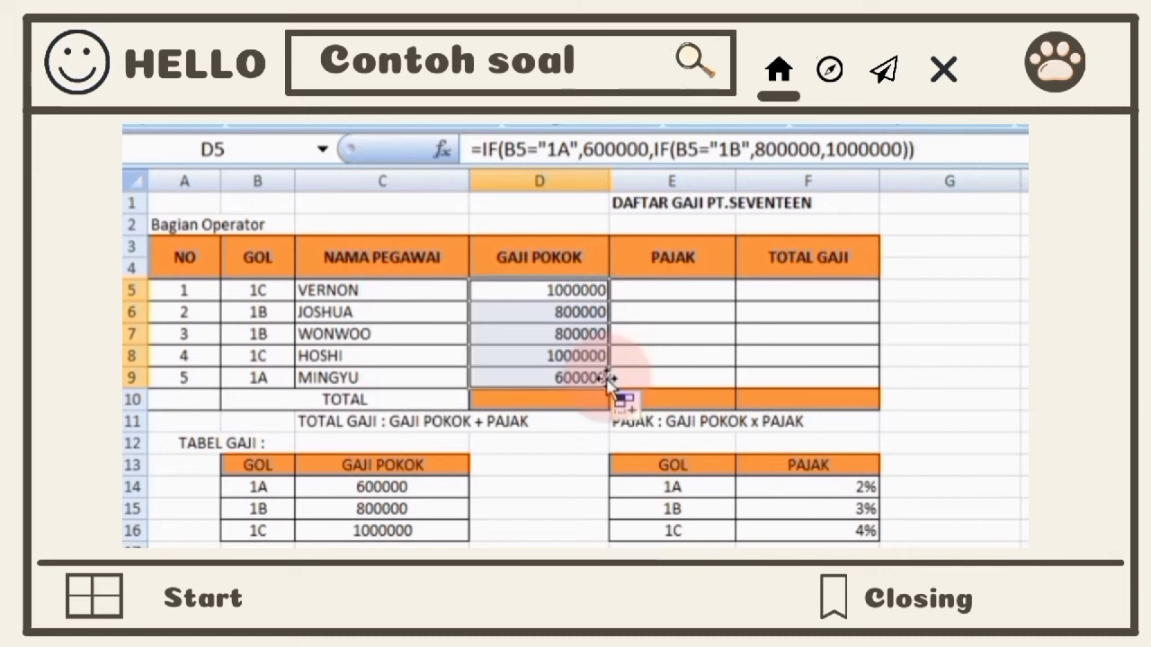
# Step: Start an IF formula in E5 that tests whether B5 equals "1A"
pyautogui.click(657, 291)
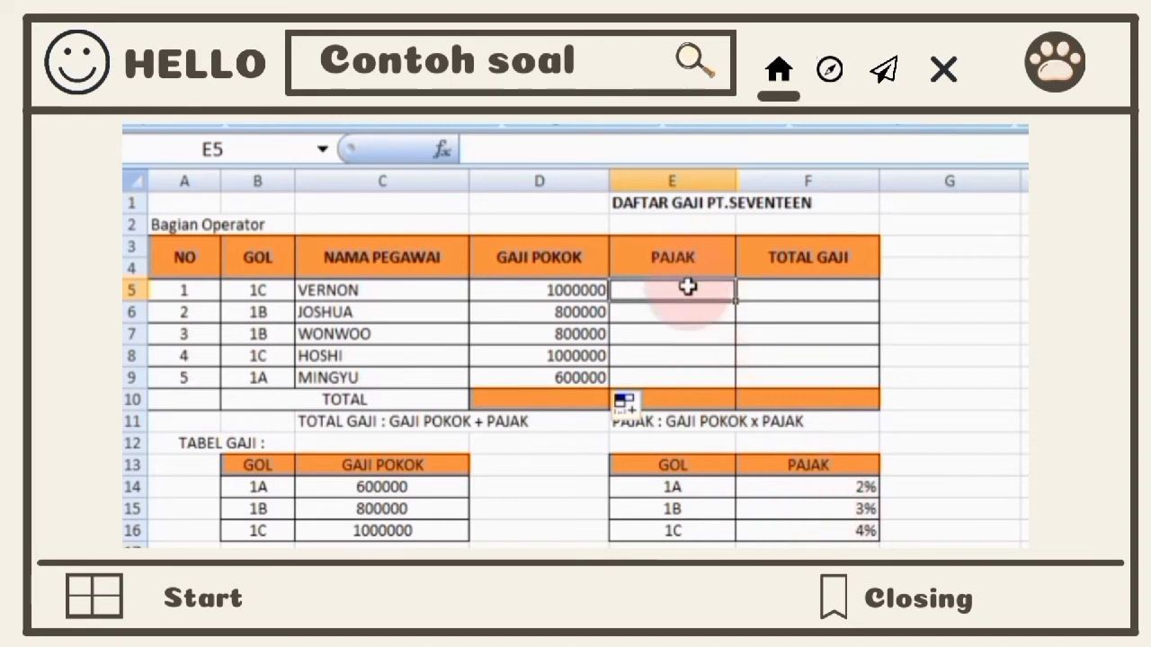
pyautogui.write('=IFF')
pyautogui.press('BackSpace')
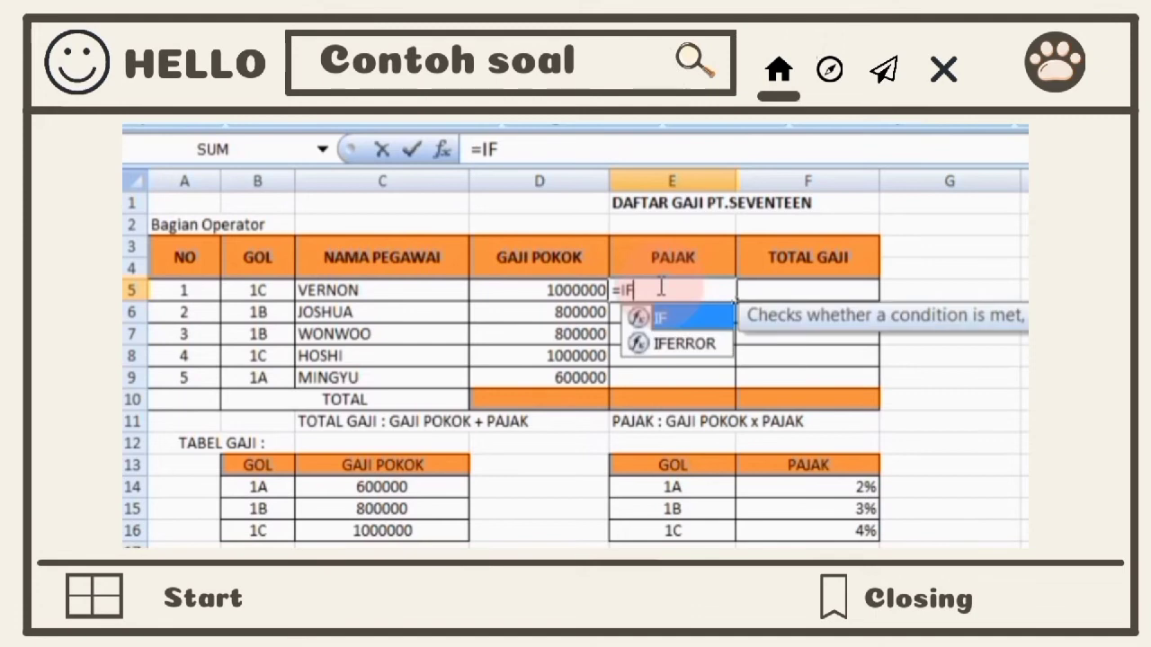
pyautogui.write('(')
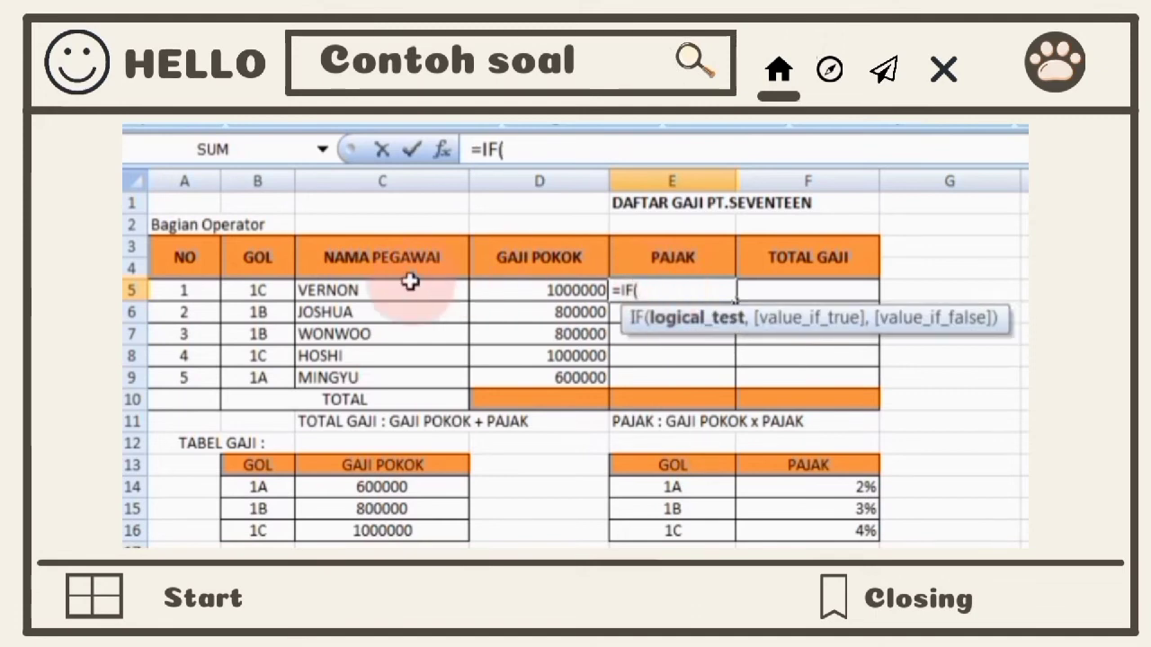
pyautogui.click(259, 292)
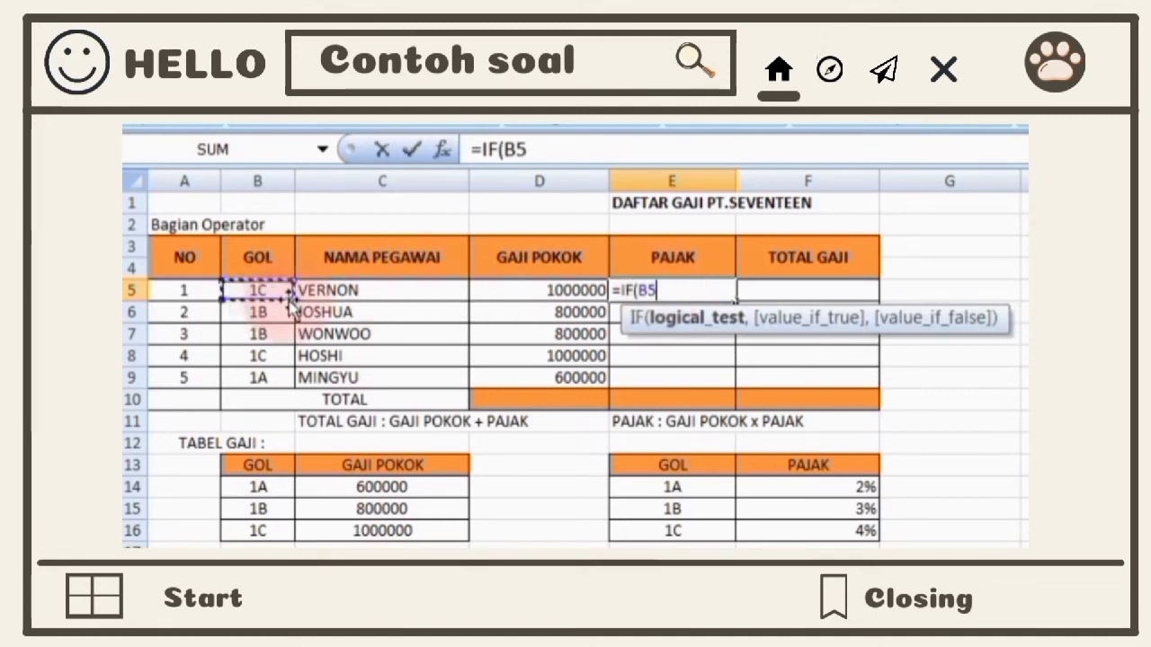
pyautogui.write('=')
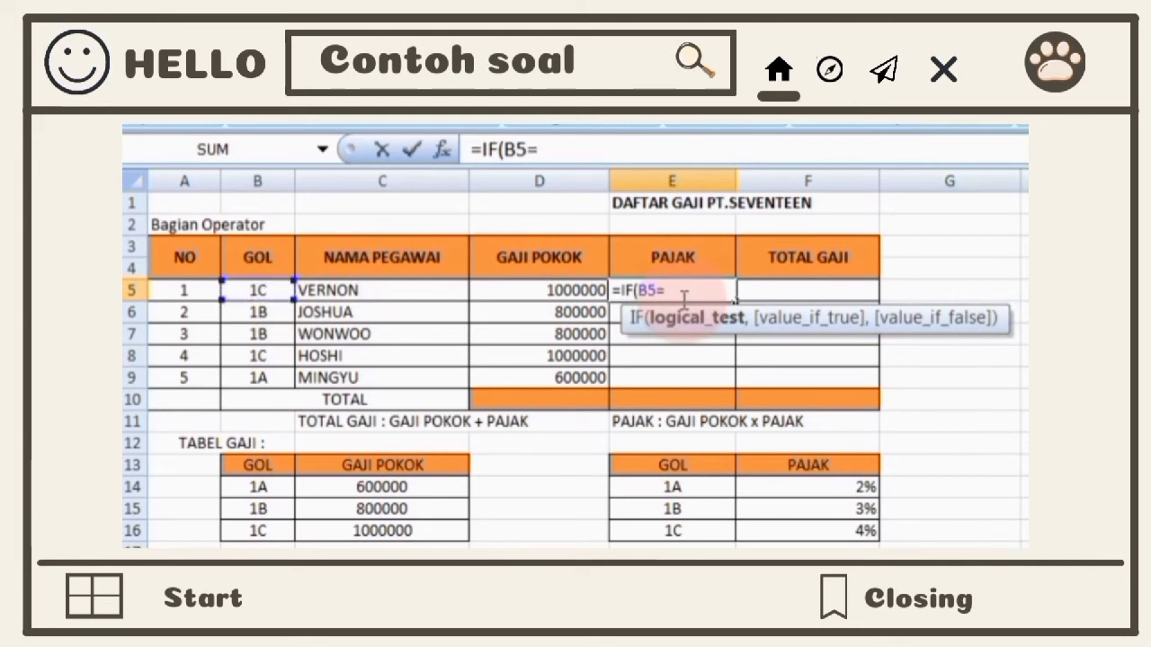
pyautogui.write('"1')
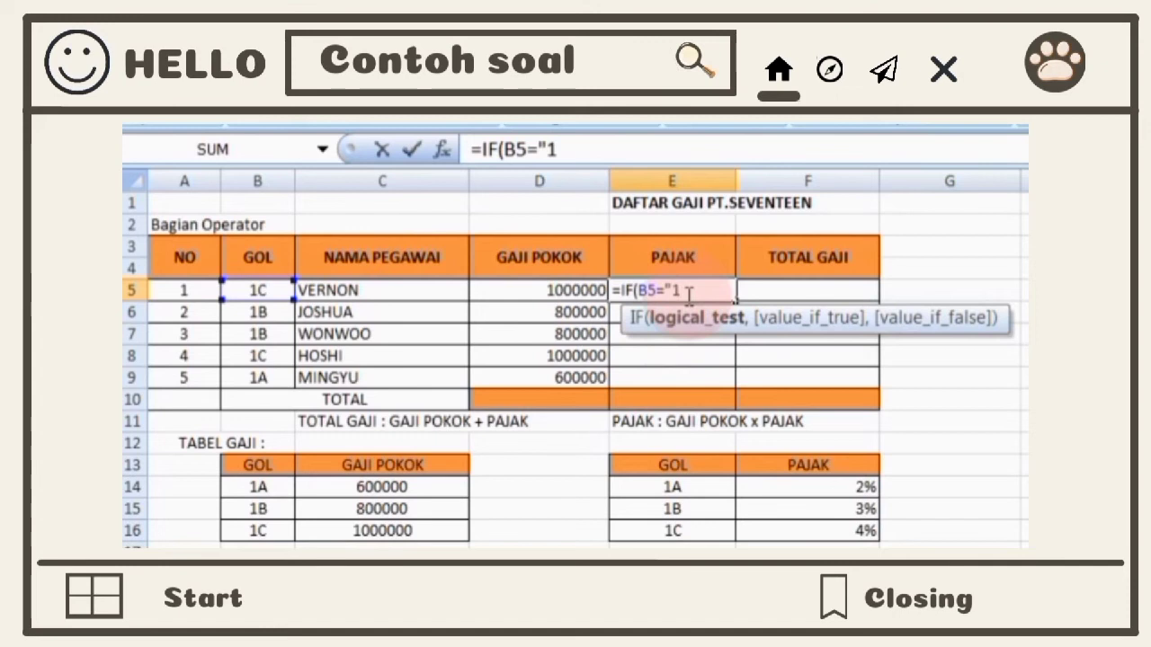
pyautogui.write('A",')
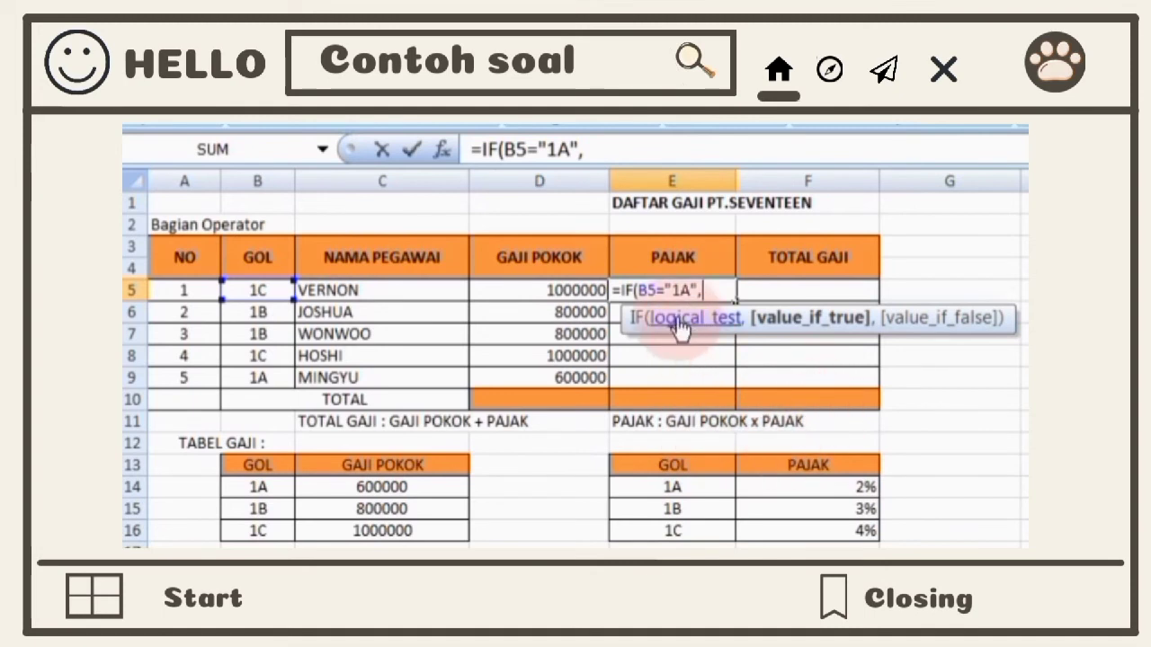
# Step: Enter D5*2% as the value if true in the E5 formula
pyautogui.click(566, 289)
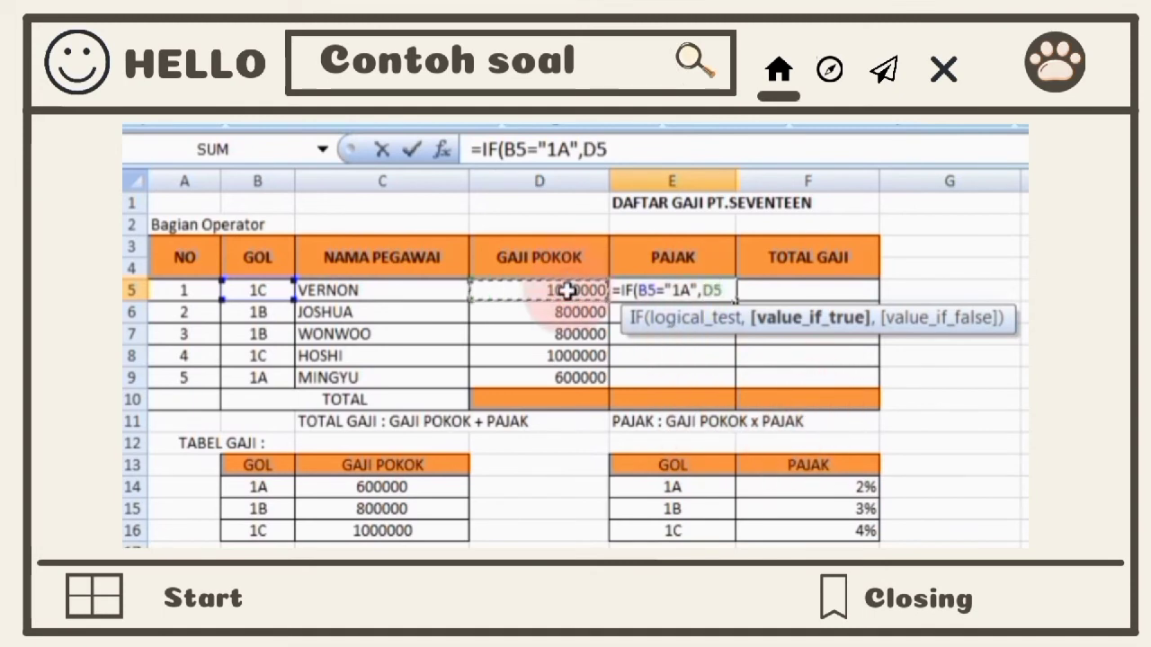
pyautogui.write('*')
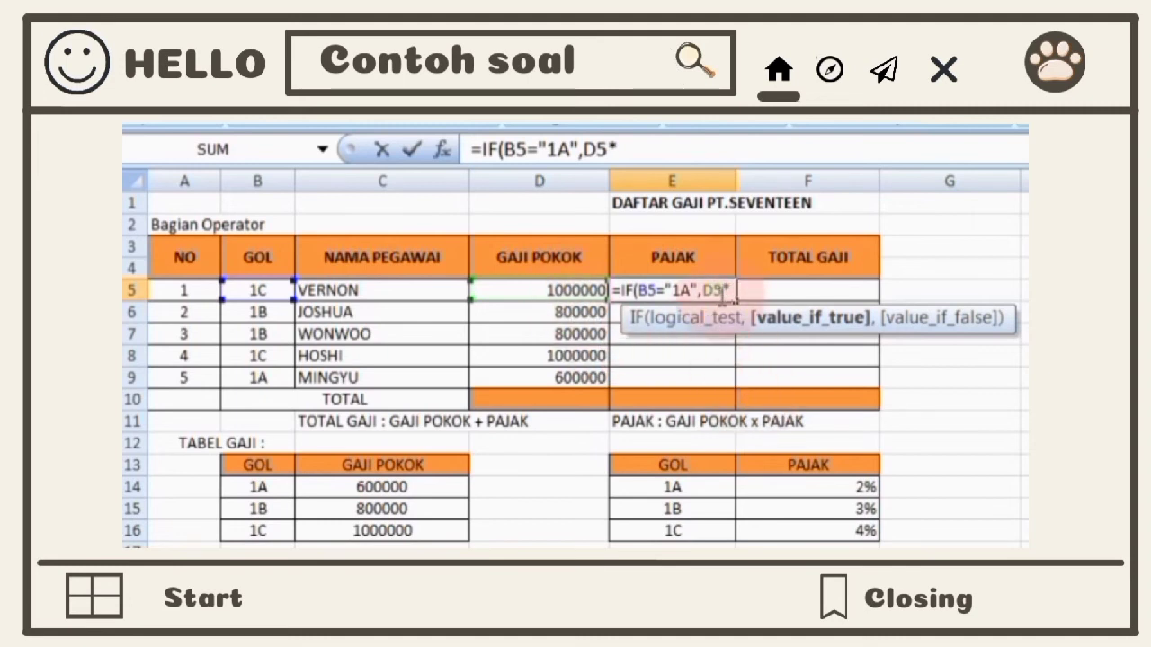
pyautogui.write('2')
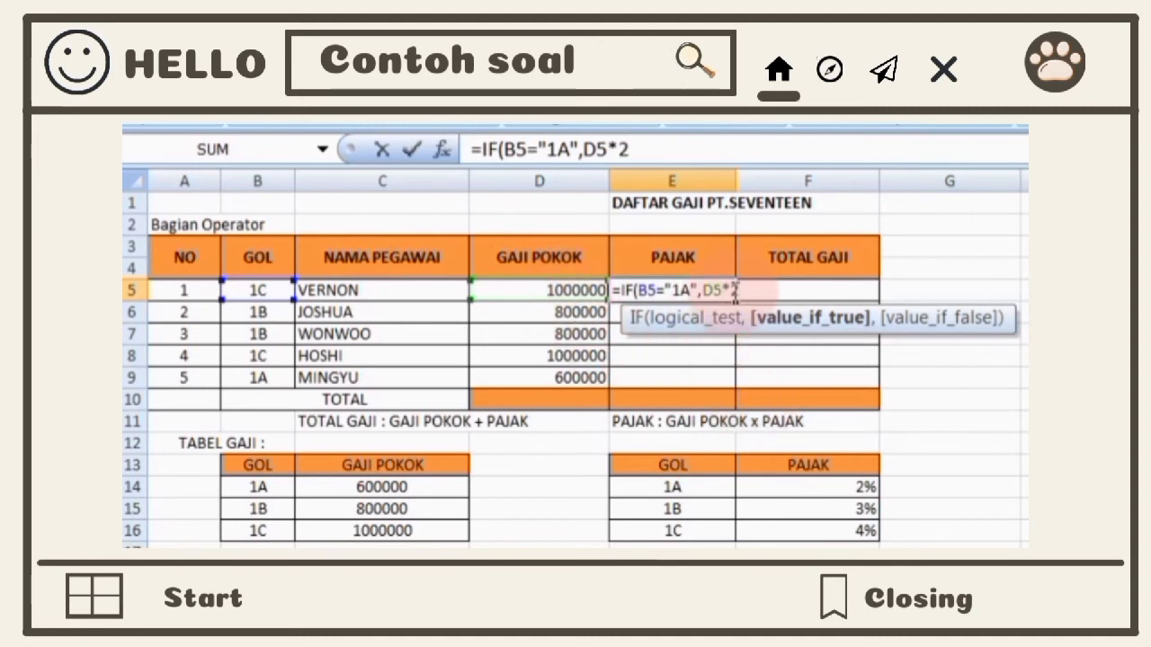
pyautogui.write('%')
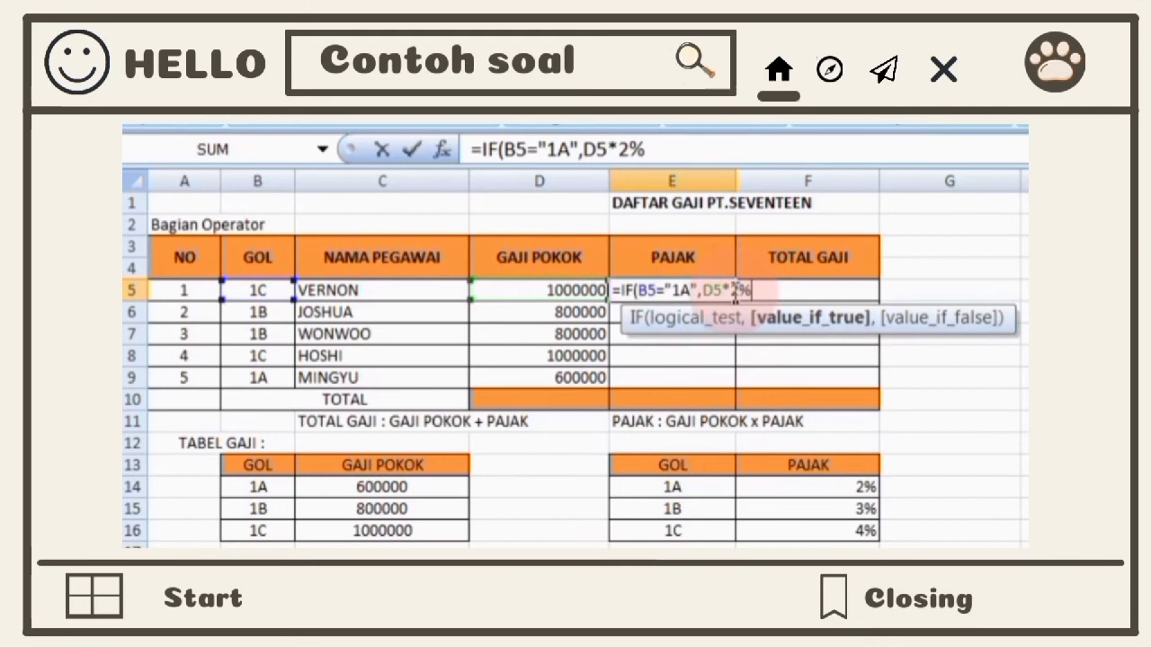
pyautogui.write(',')
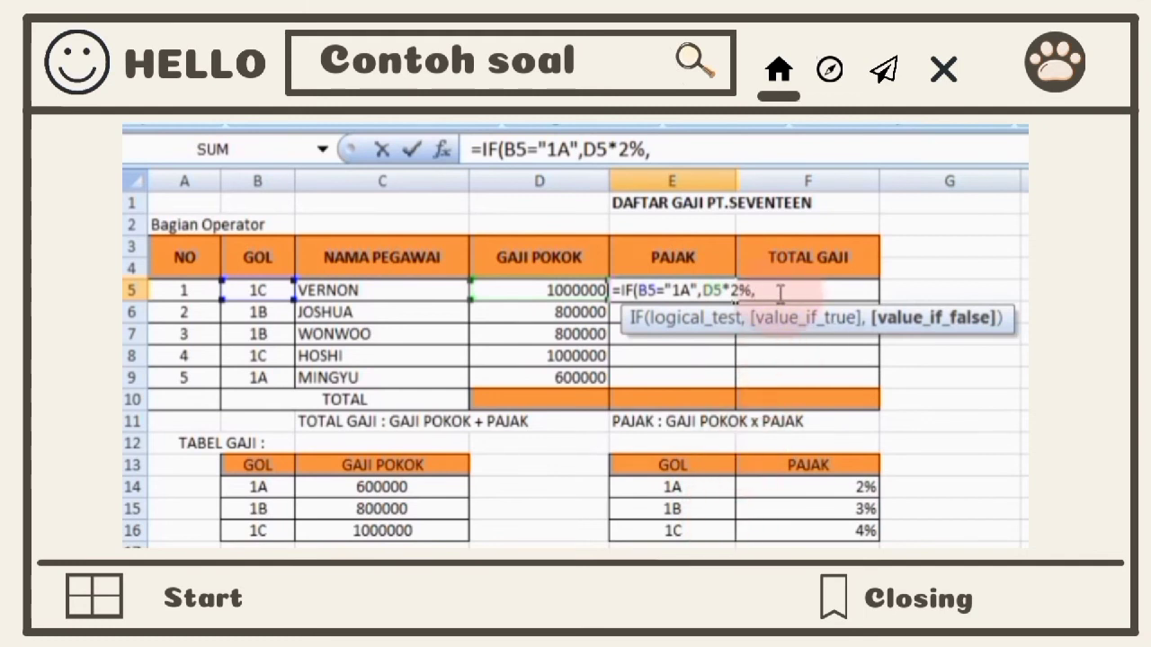
# Step: Nest a second IF in the E5 formula that returns D5*3% when B5 equals "1B"
pyautogui.write('IF')
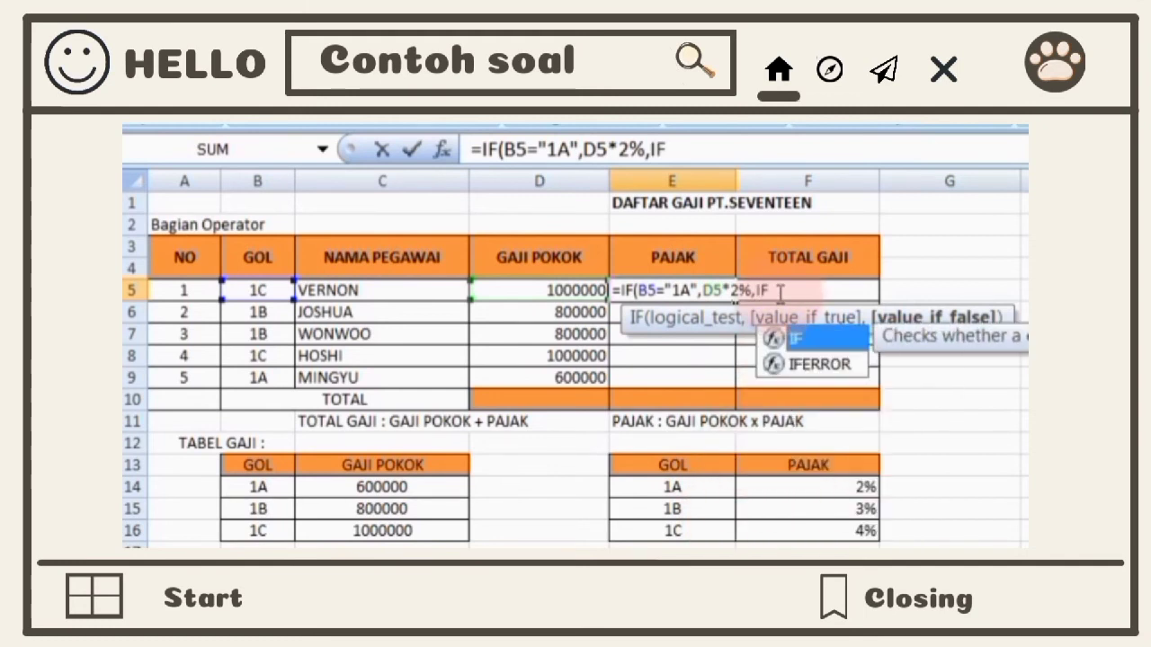
pyautogui.write('(')
pyautogui.click(279, 290)
pyautogui.write('="1B')
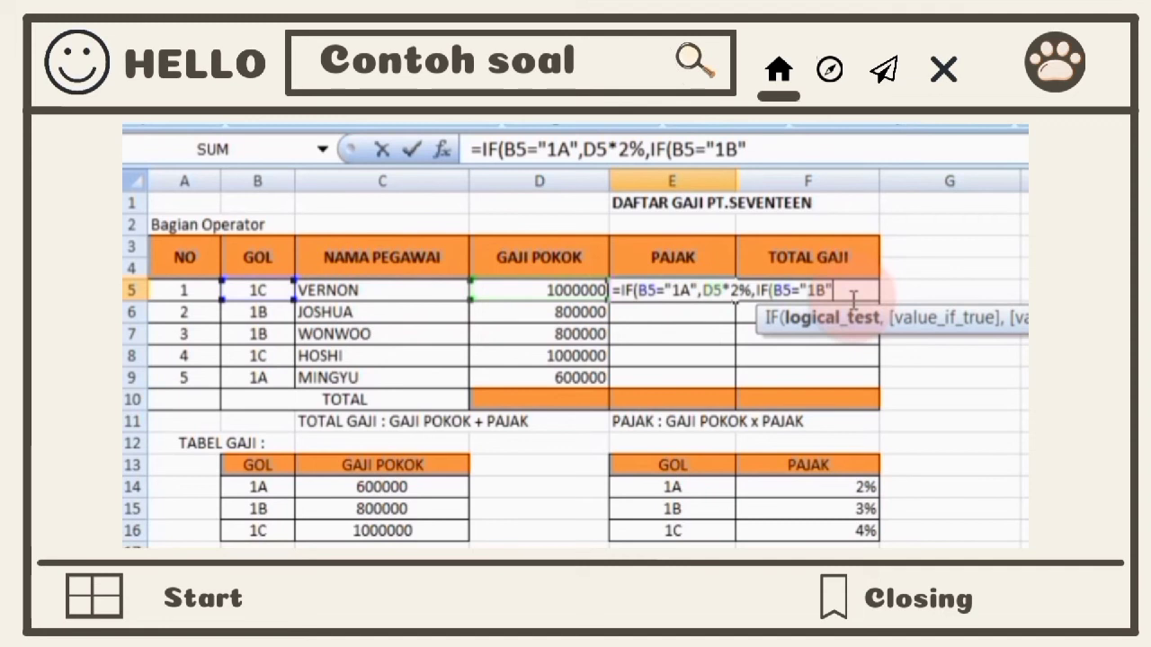
pyautogui.write(',')
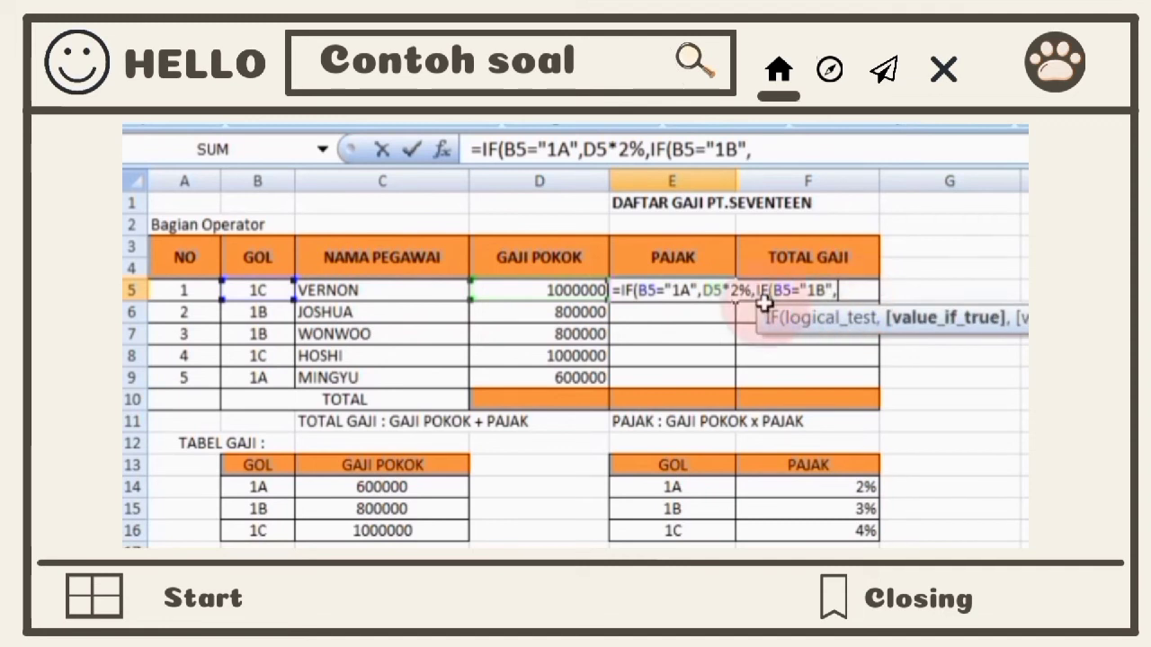
pyautogui.click(580, 289)
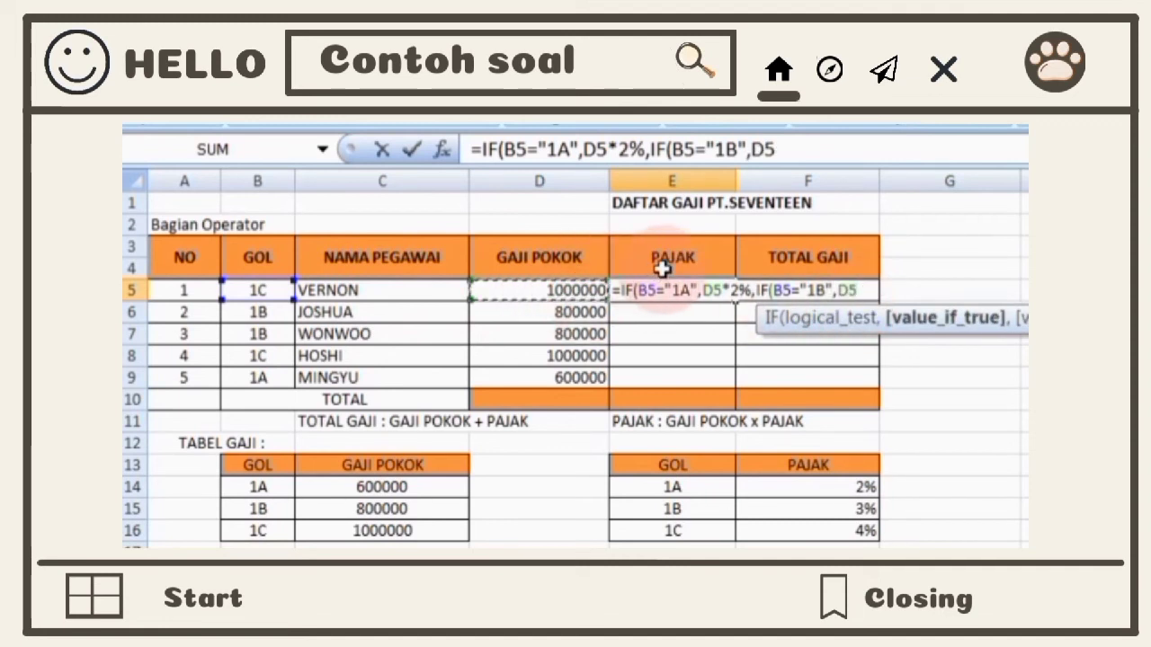
pyautogui.write('*')
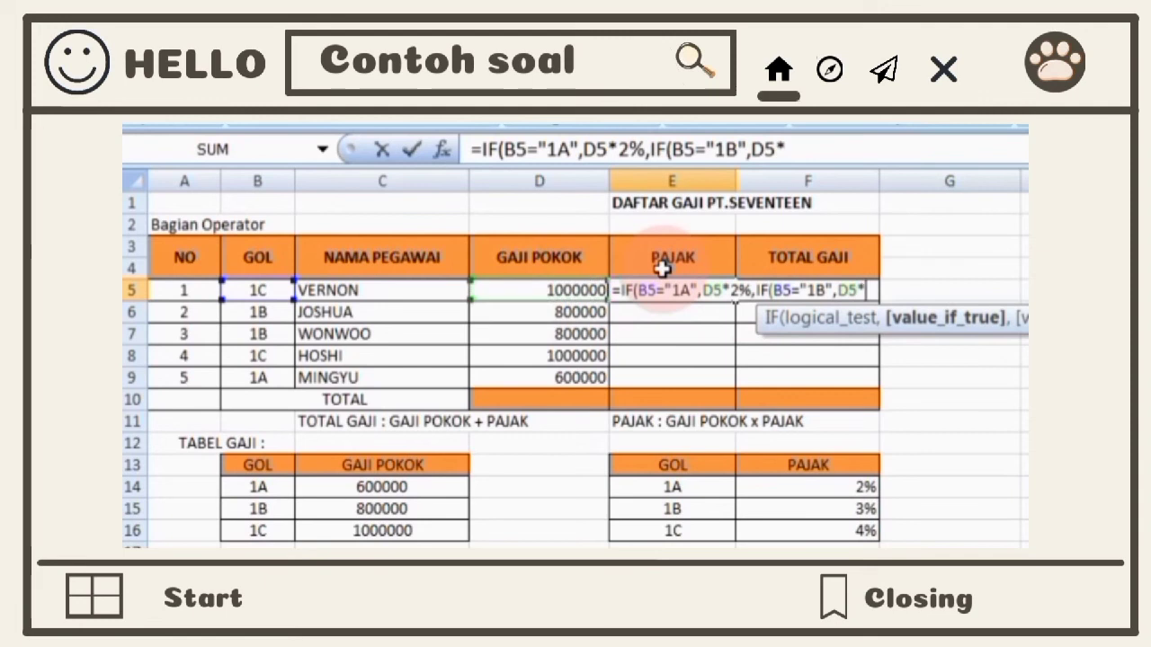
pyautogui.write('3%')
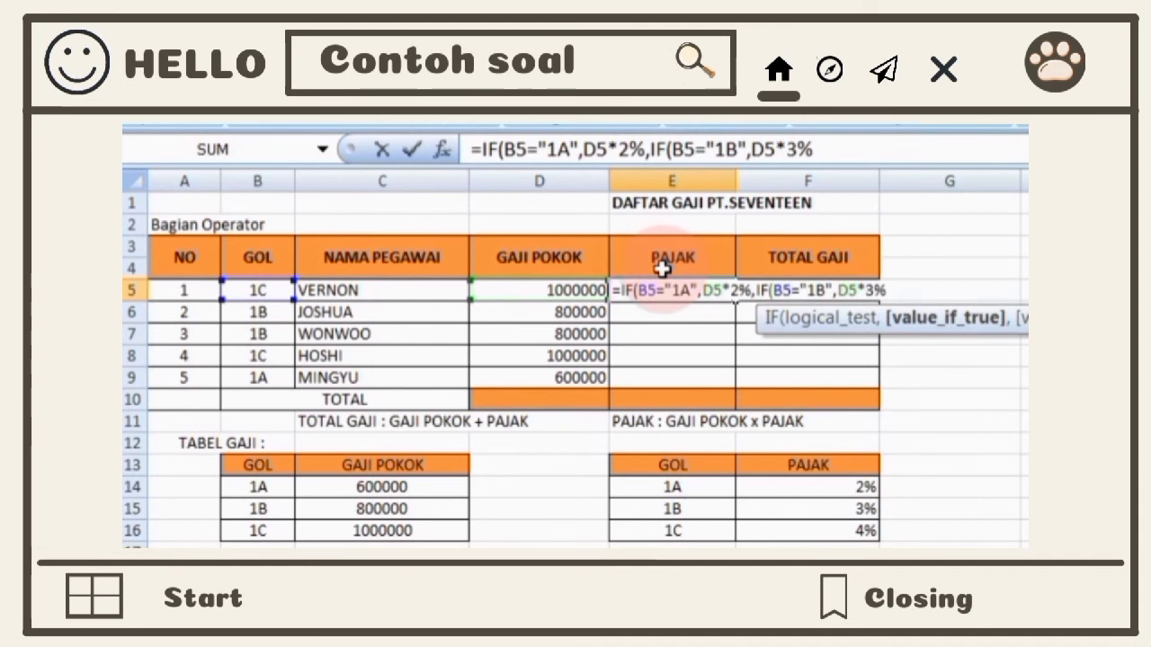
pyautogui.write(',')
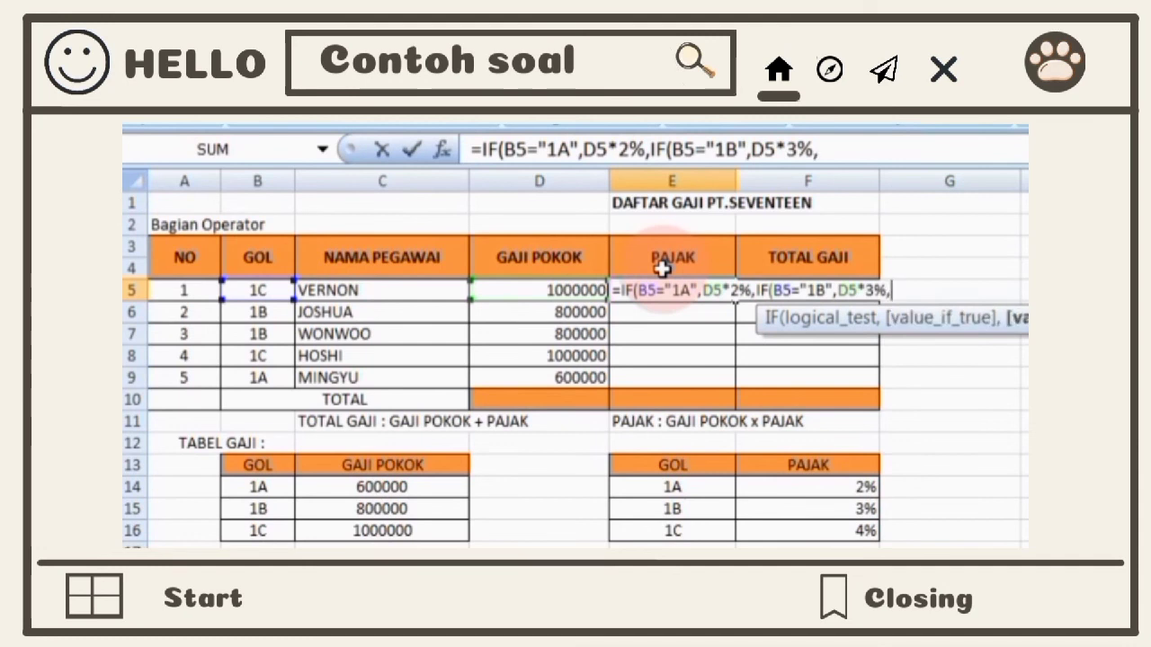
# Step: Complete the E5 formula with D5*4% as the value for all other cases and fill it down to E9
pyautogui.click(584, 288)
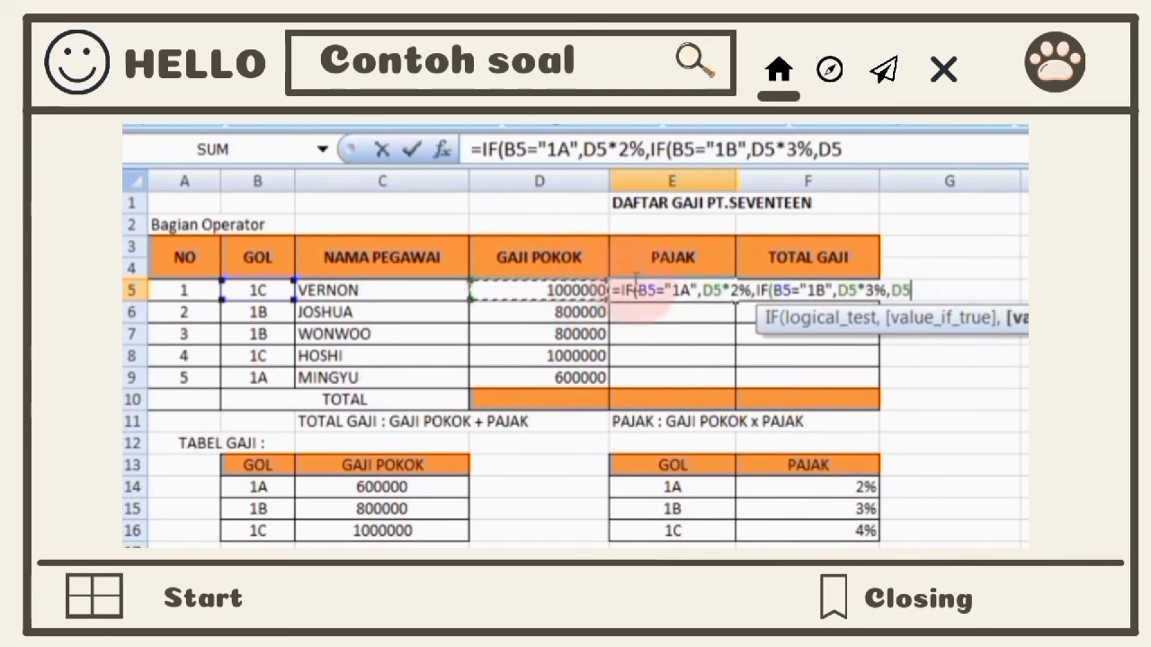
pyautogui.write('*')
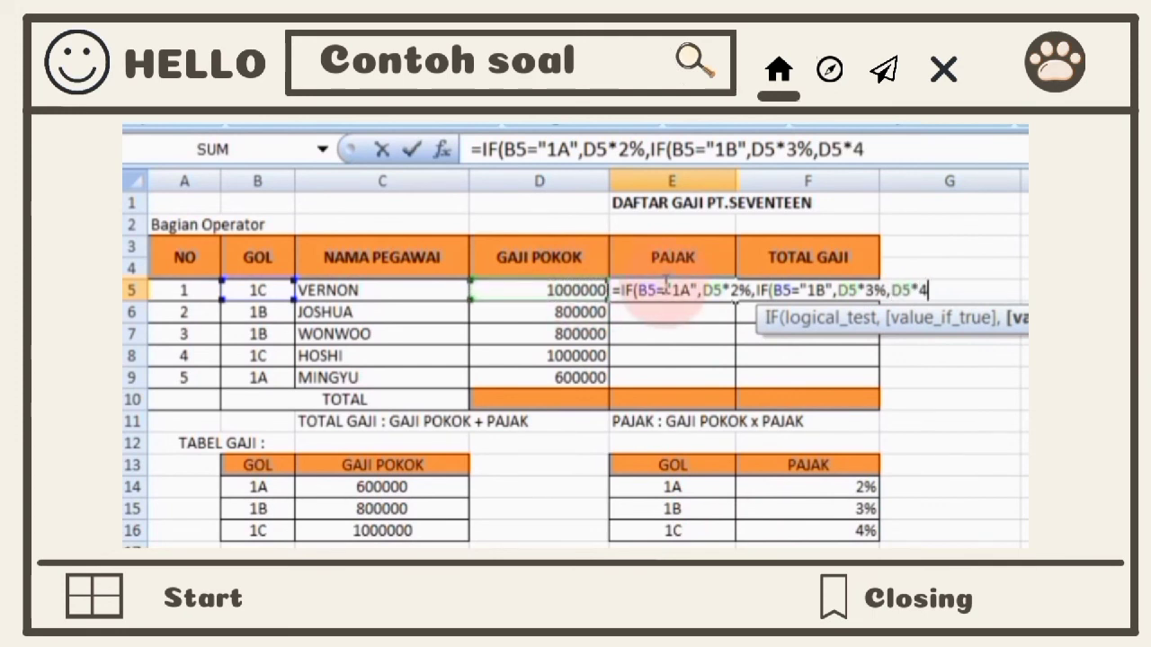
pyautogui.write('4%')
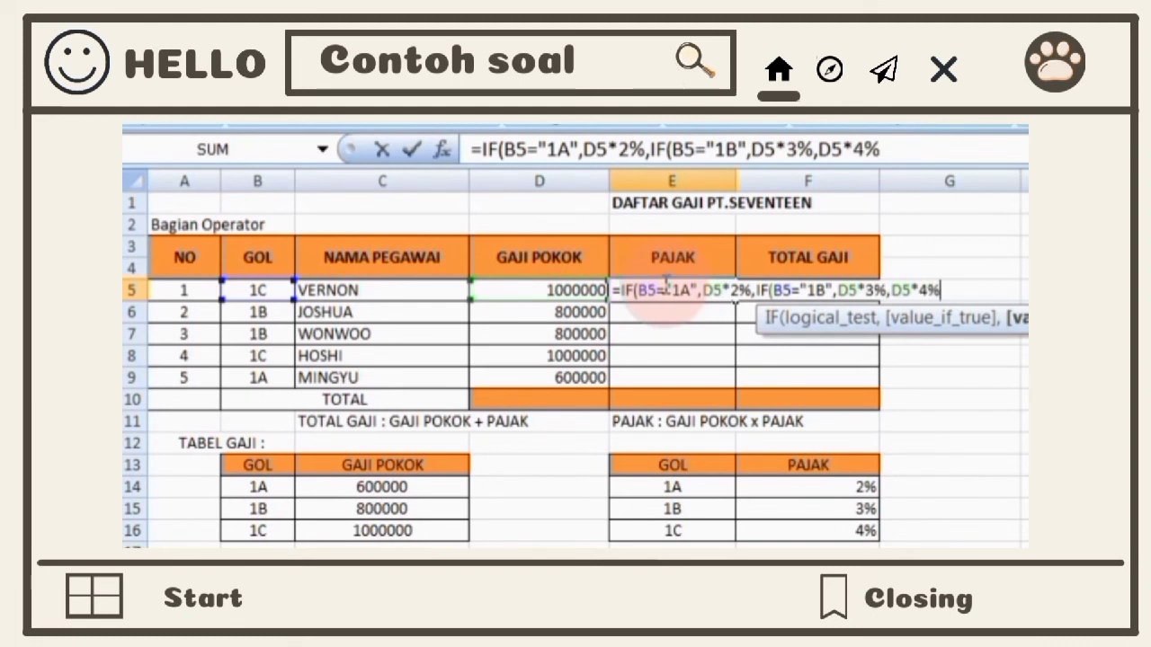
pyautogui.write(')')
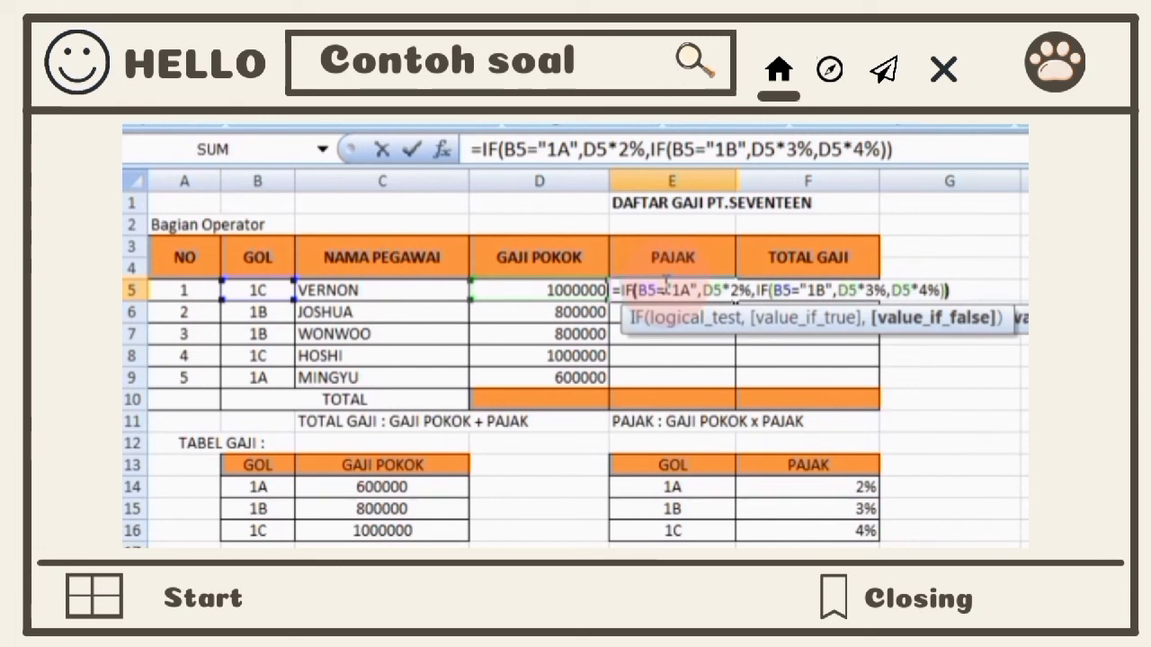
pyautogui.press('Return')
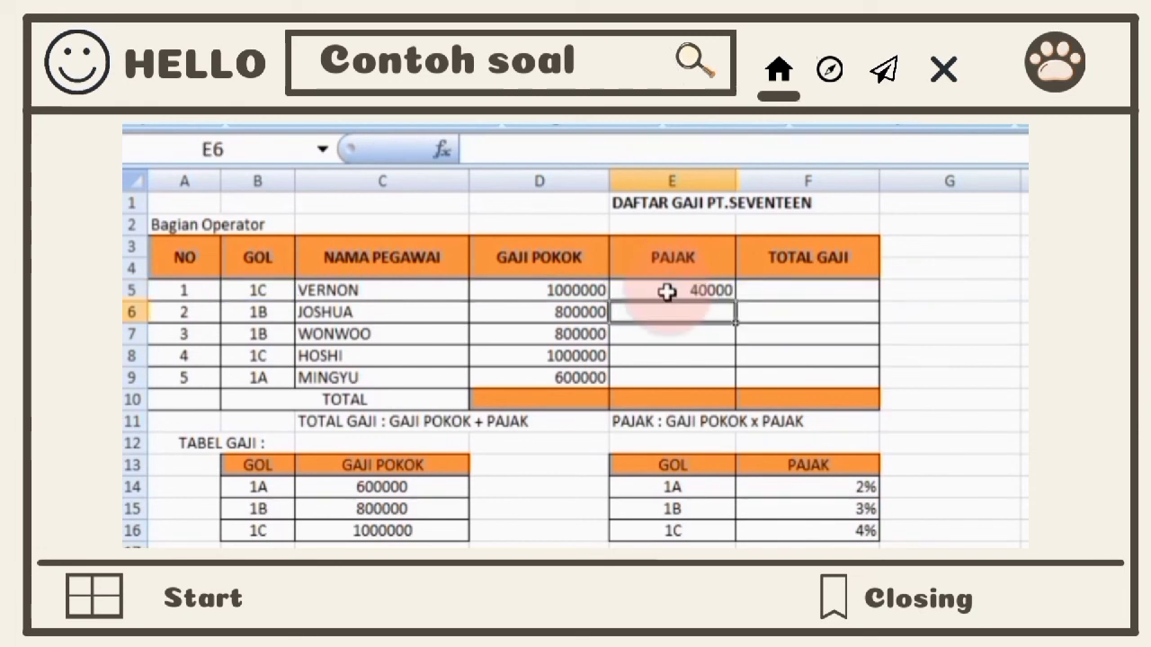
pyautogui.click(671, 291)
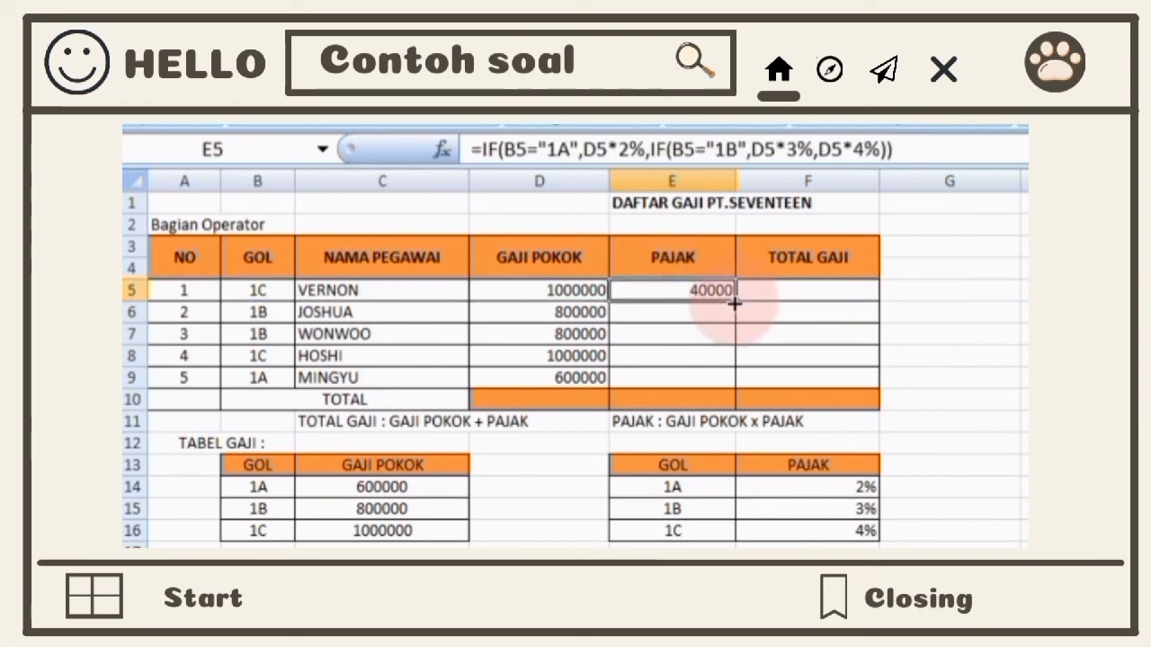
pyautogui.moveTo(736, 302); pyautogui.dragTo(736, 387)
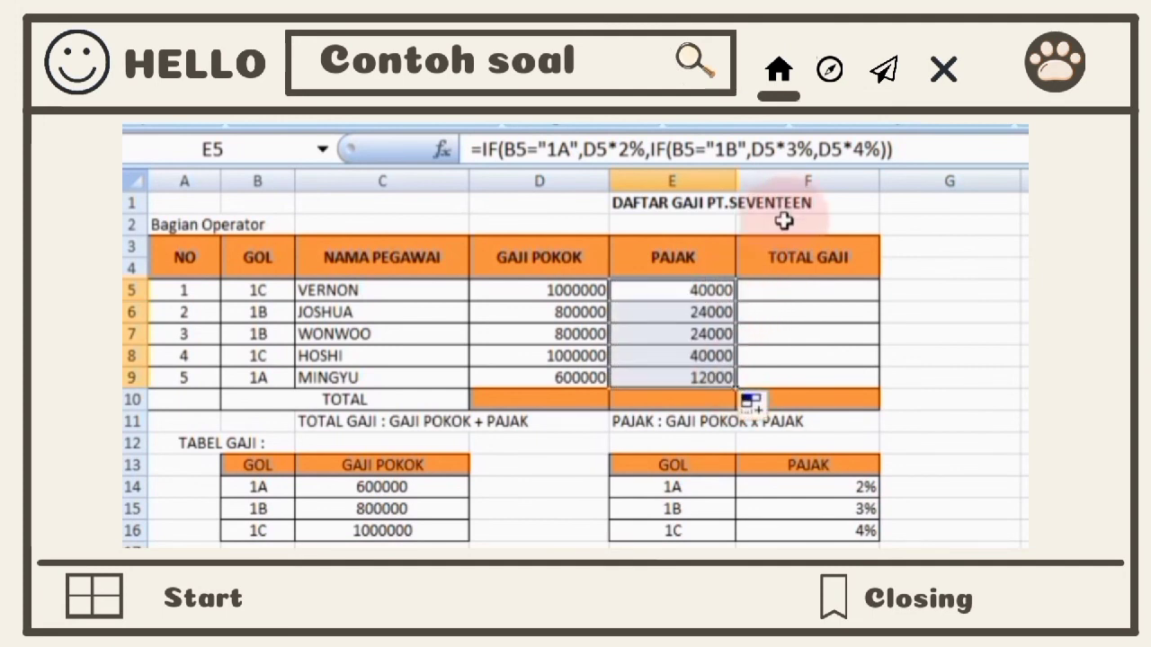
# Step: Calculate the total salary in F5 with =SUM(D5:E5) and fill the formula down to F9
pyautogui.click(786, 295)
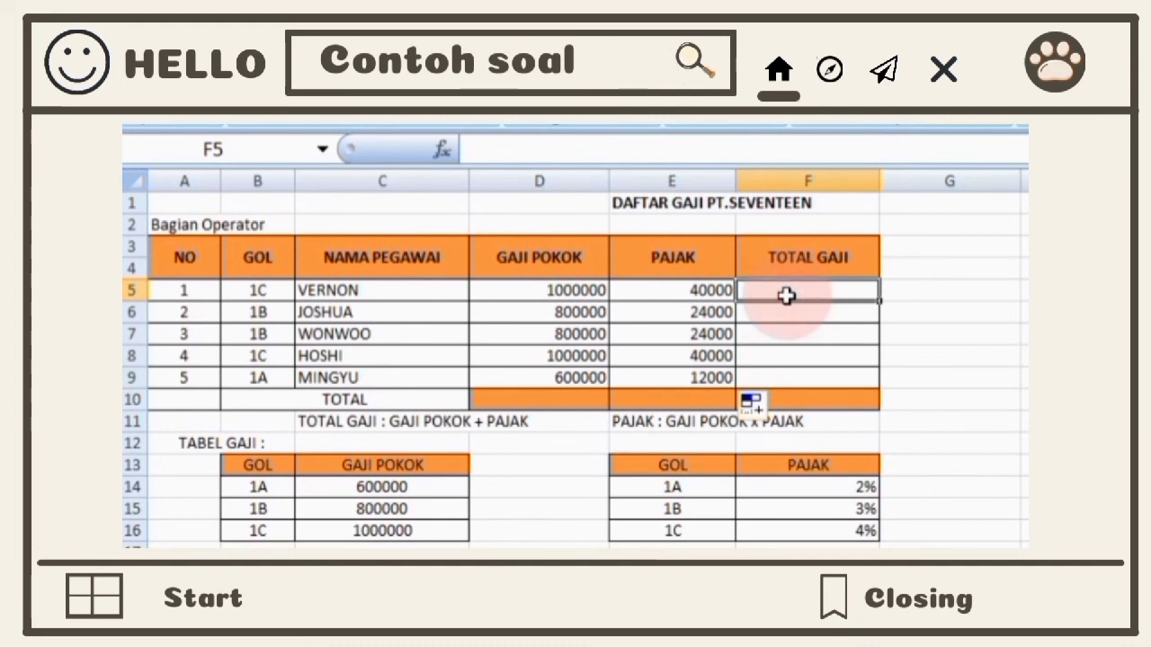
pyautogui.write('=')
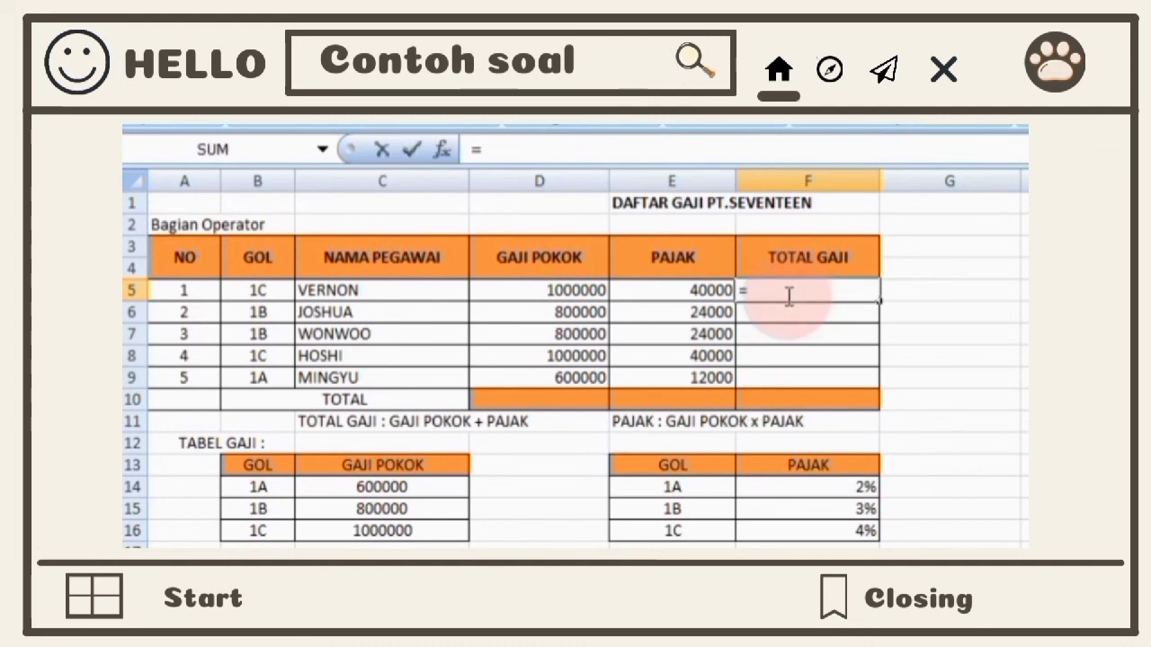
pyautogui.write('SUM')
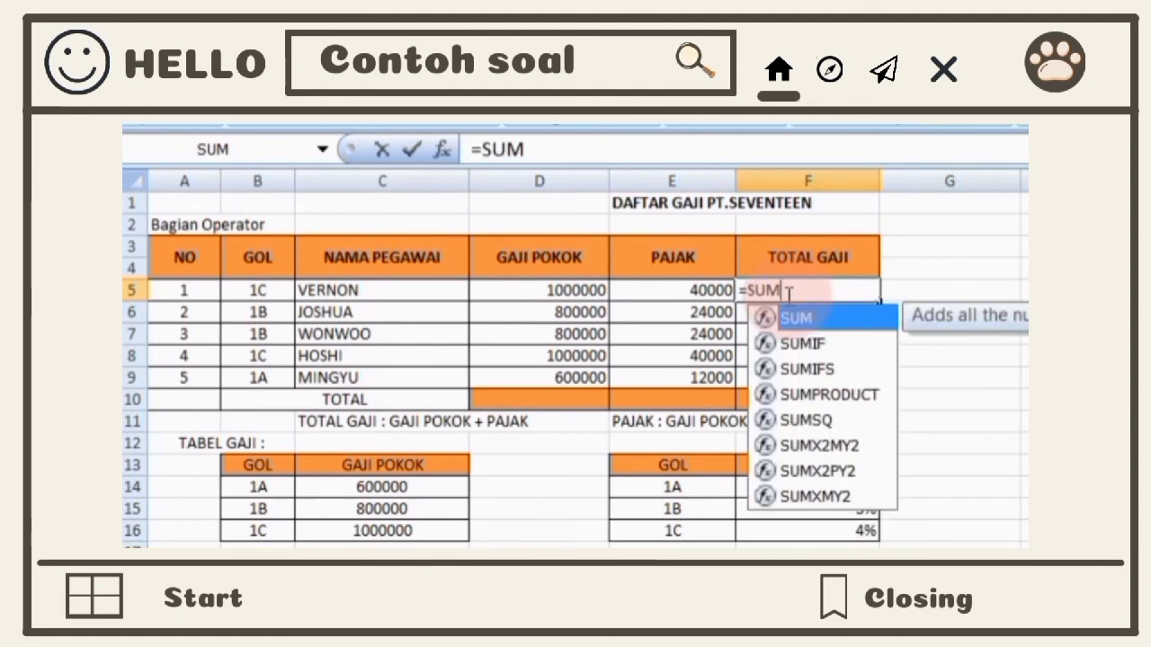
pyautogui.write('(')
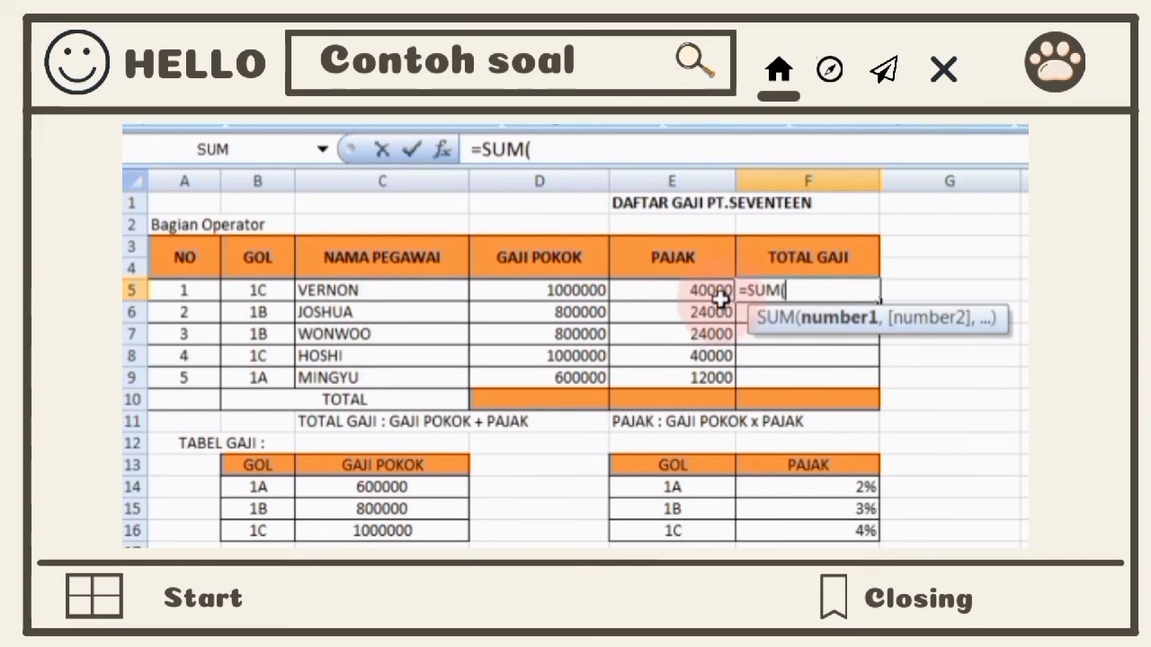
pyautogui.moveTo(555, 294); pyautogui.dragTo(635, 288)
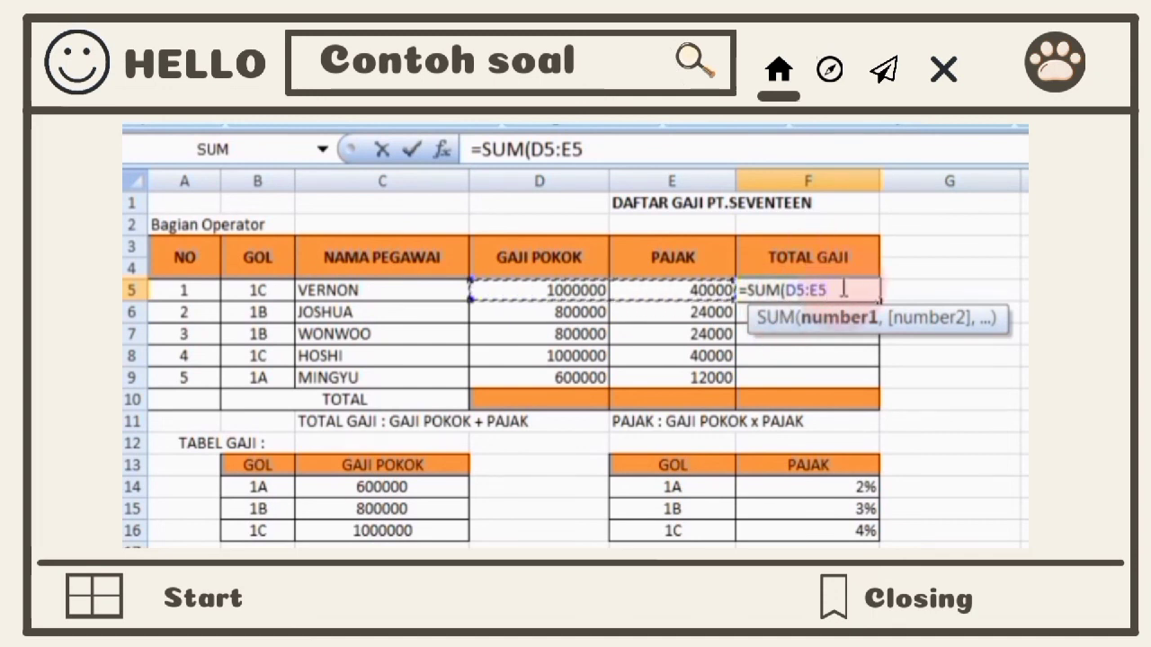
pyautogui.write(')')
pyautogui.press('Return')
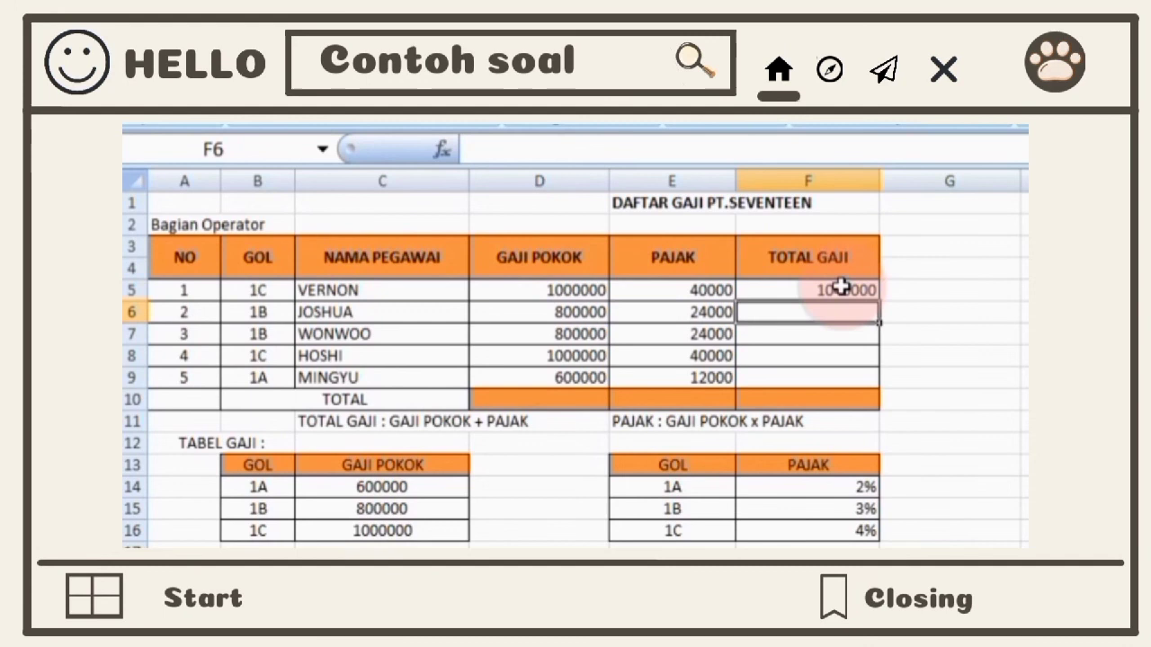
pyautogui.click(812, 290)
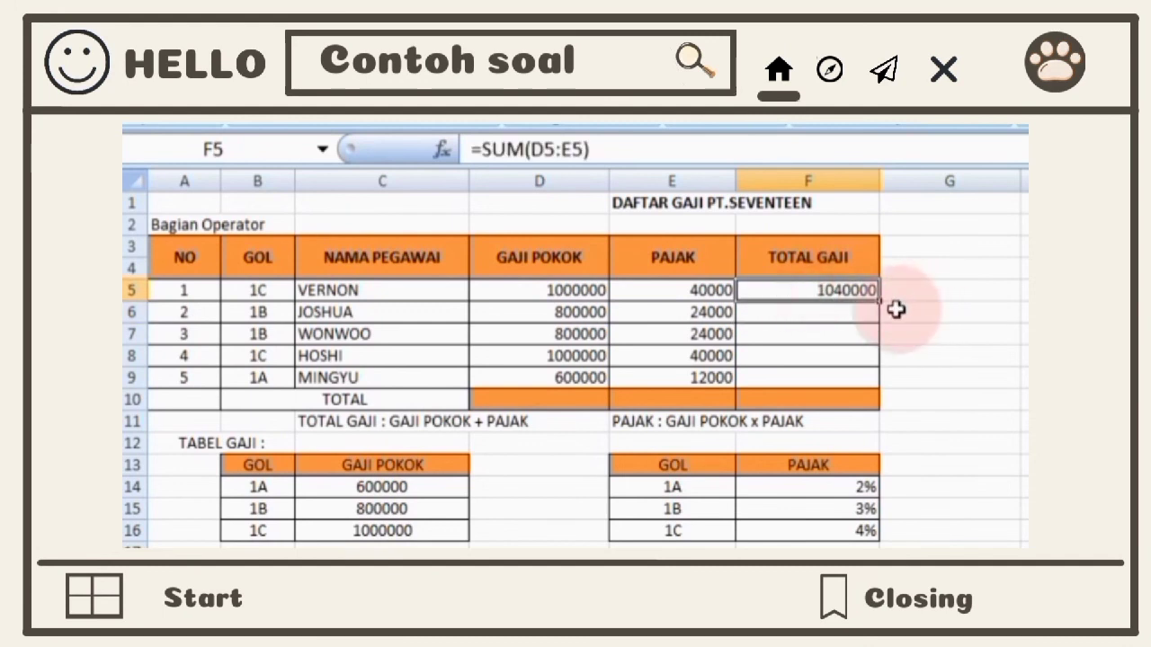
pyautogui.moveTo(879, 304); pyautogui.dragTo(879, 385)
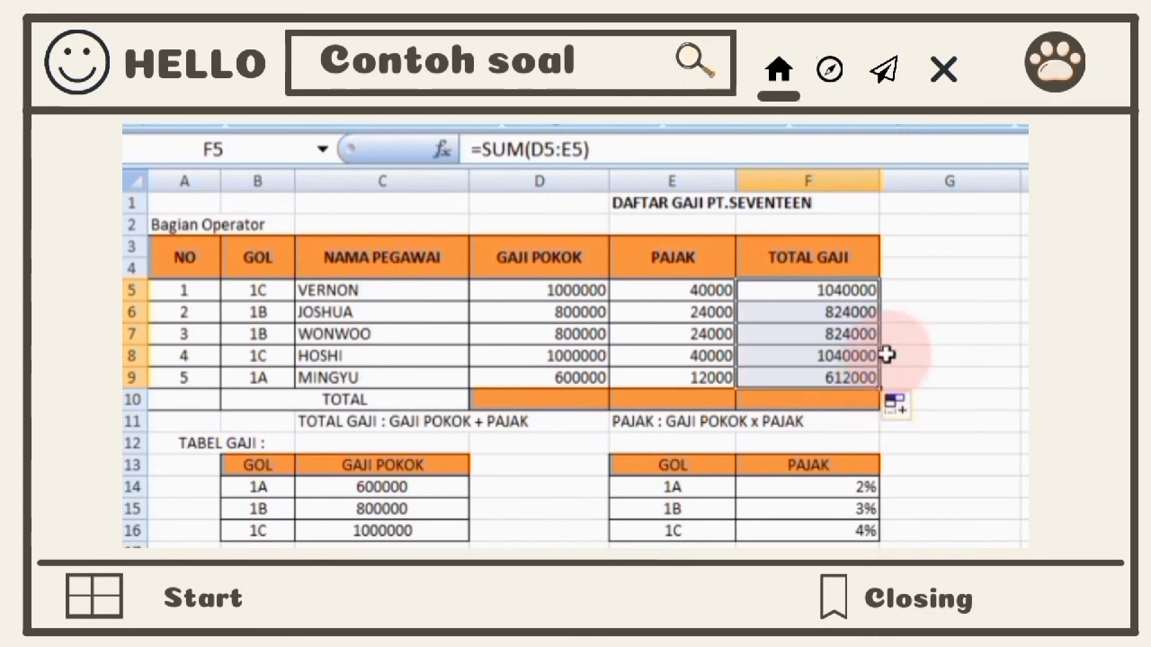
# Step: Total the base salaries in D10 with the formula =SUM(D5:D9)
pyautogui.click(570, 398)
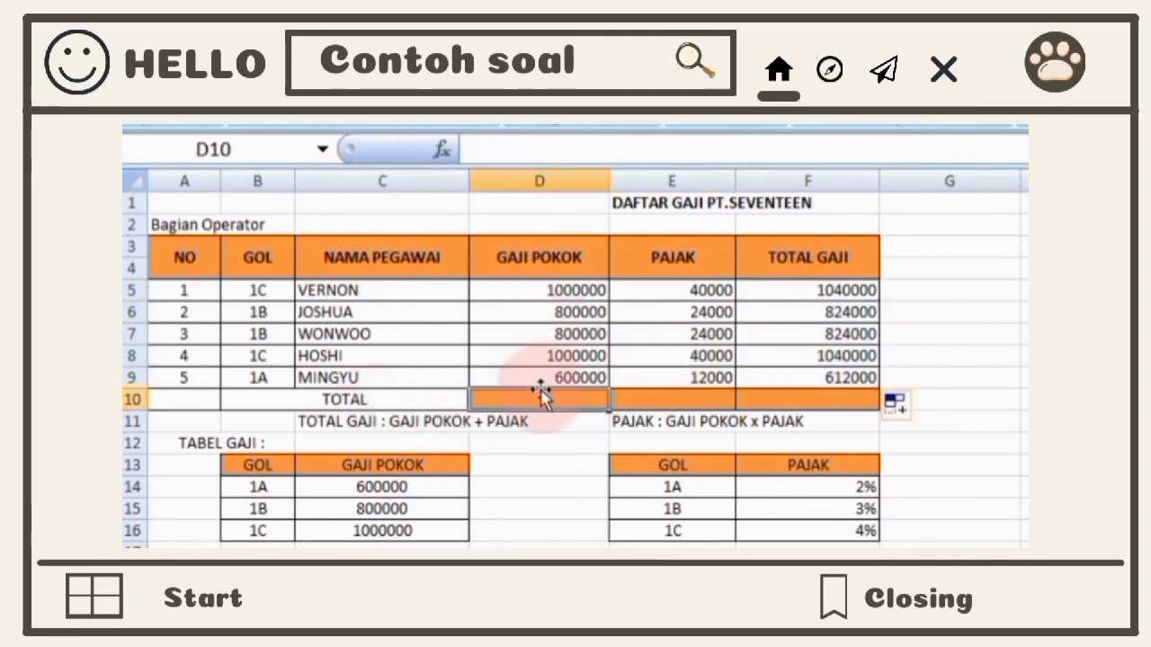
pyautogui.write('=S')
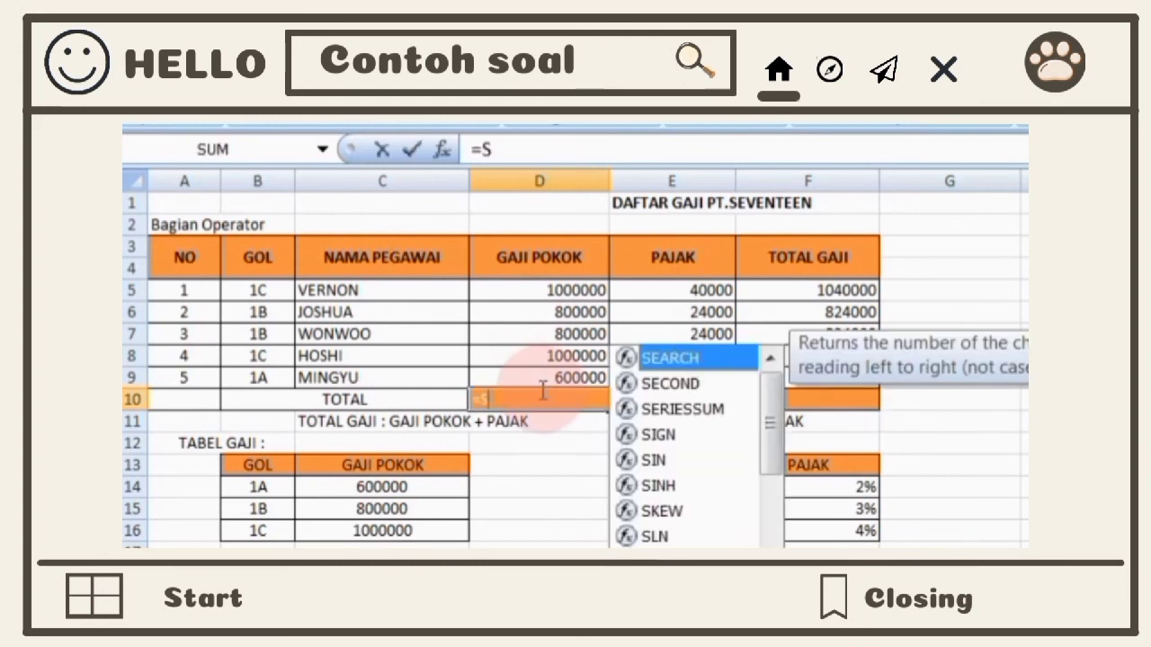
pyautogui.write('UM')
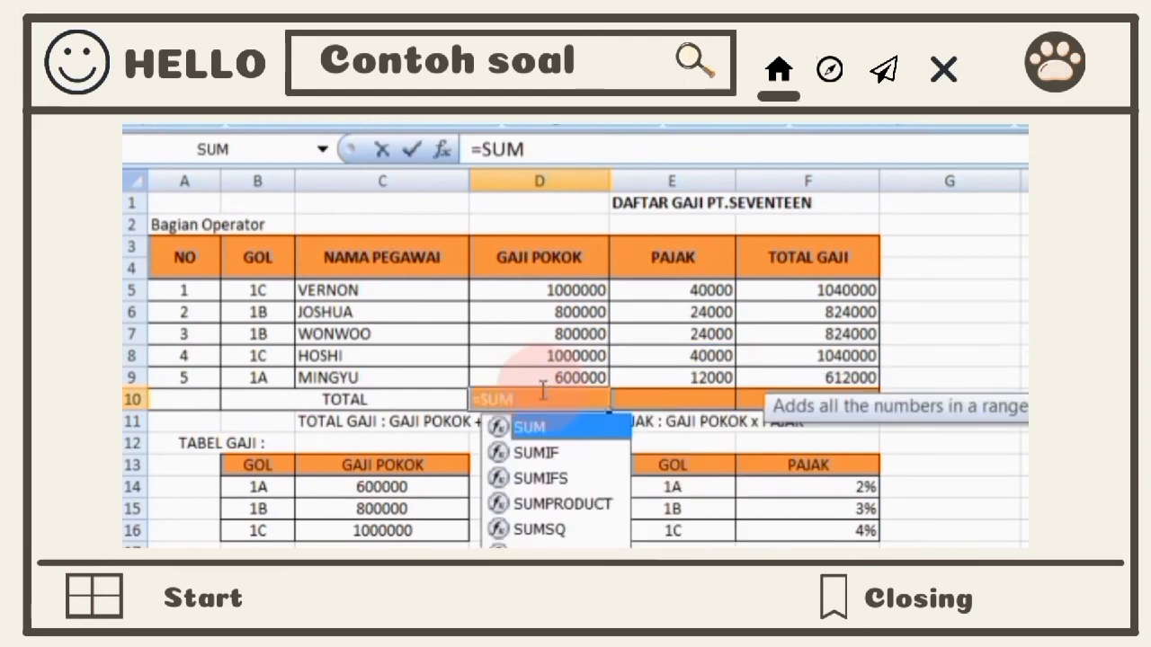
pyautogui.write('(')
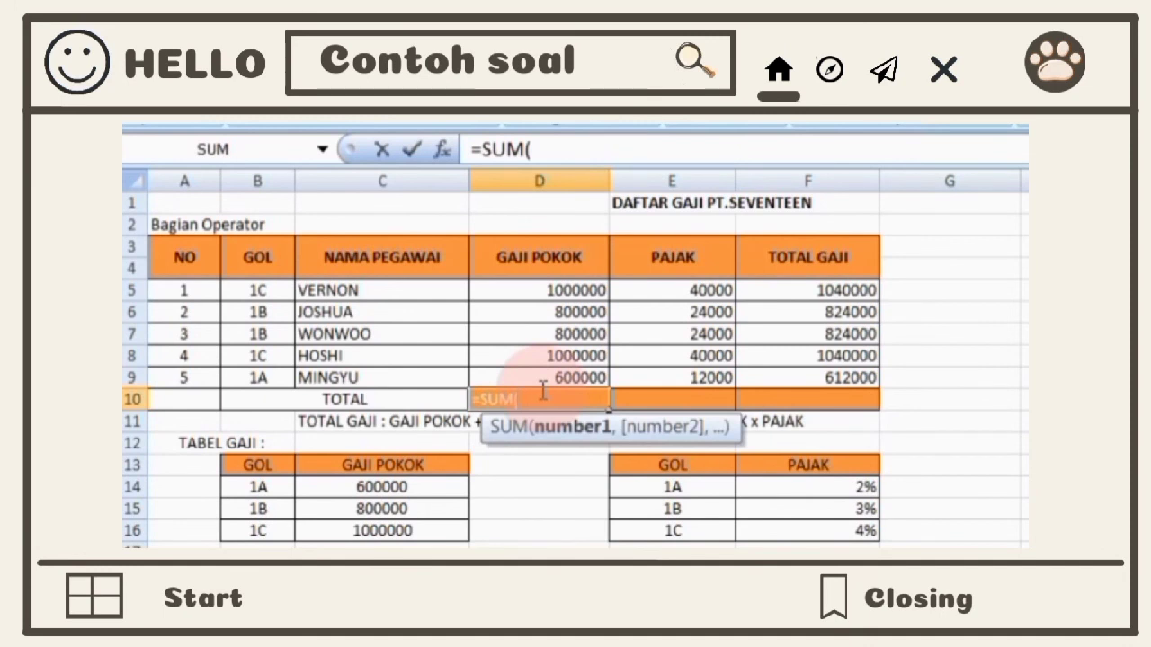
pyautogui.moveTo(571, 291); pyautogui.dragTo(572, 376)
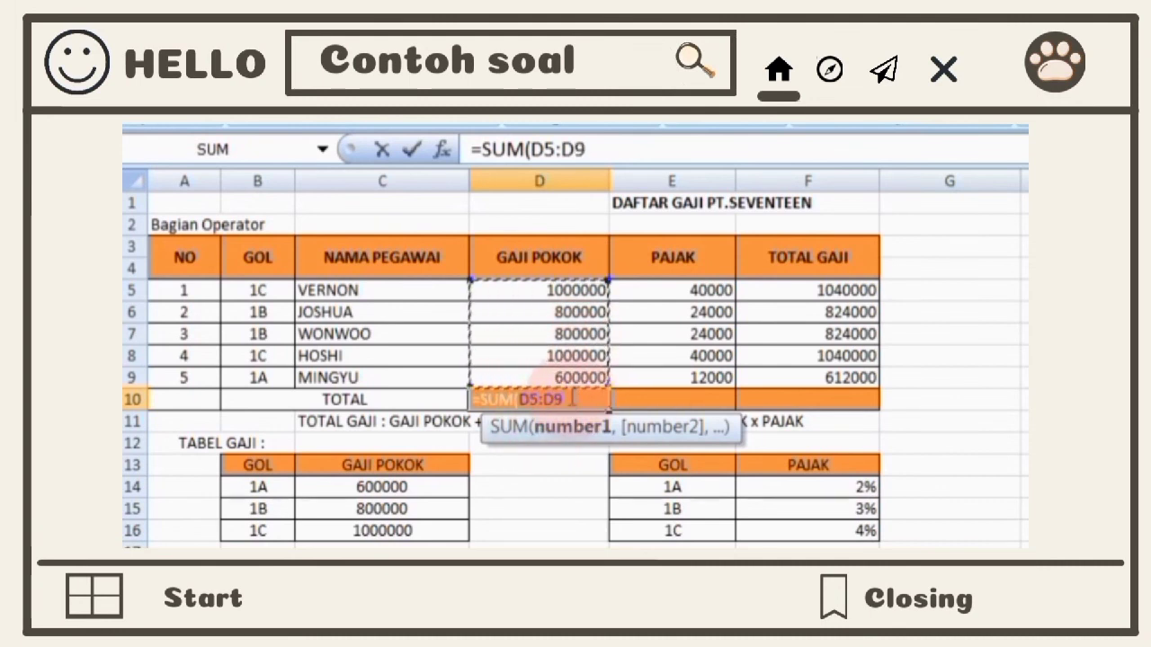
pyautogui.write(')')
pyautogui.press('Return')
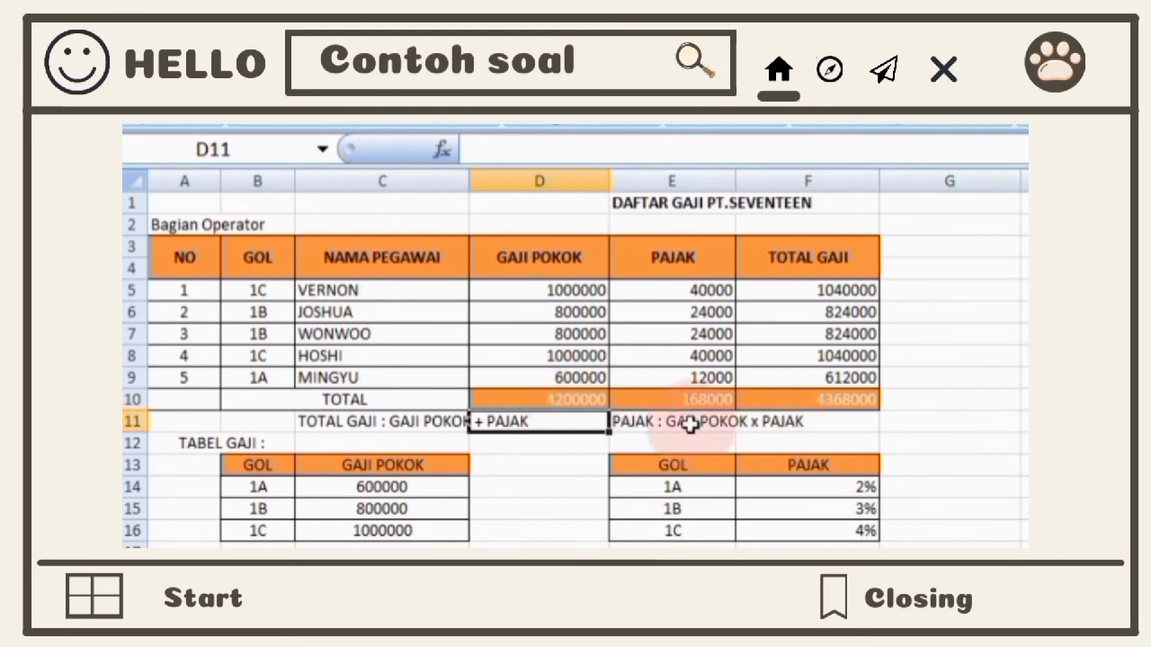